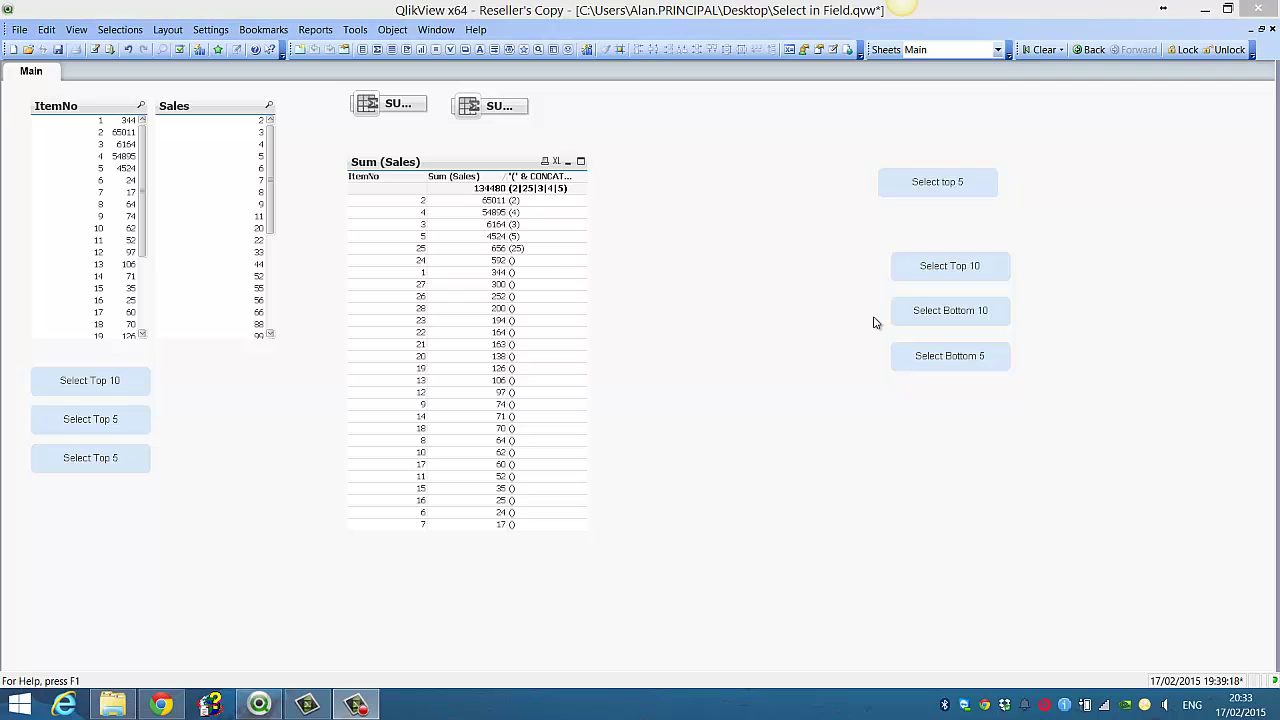
# Step: Copy the rank search expression from the Select Top 10 button's action
pyautogui.rightClick(938, 272)
pyautogui.click(948, 275)
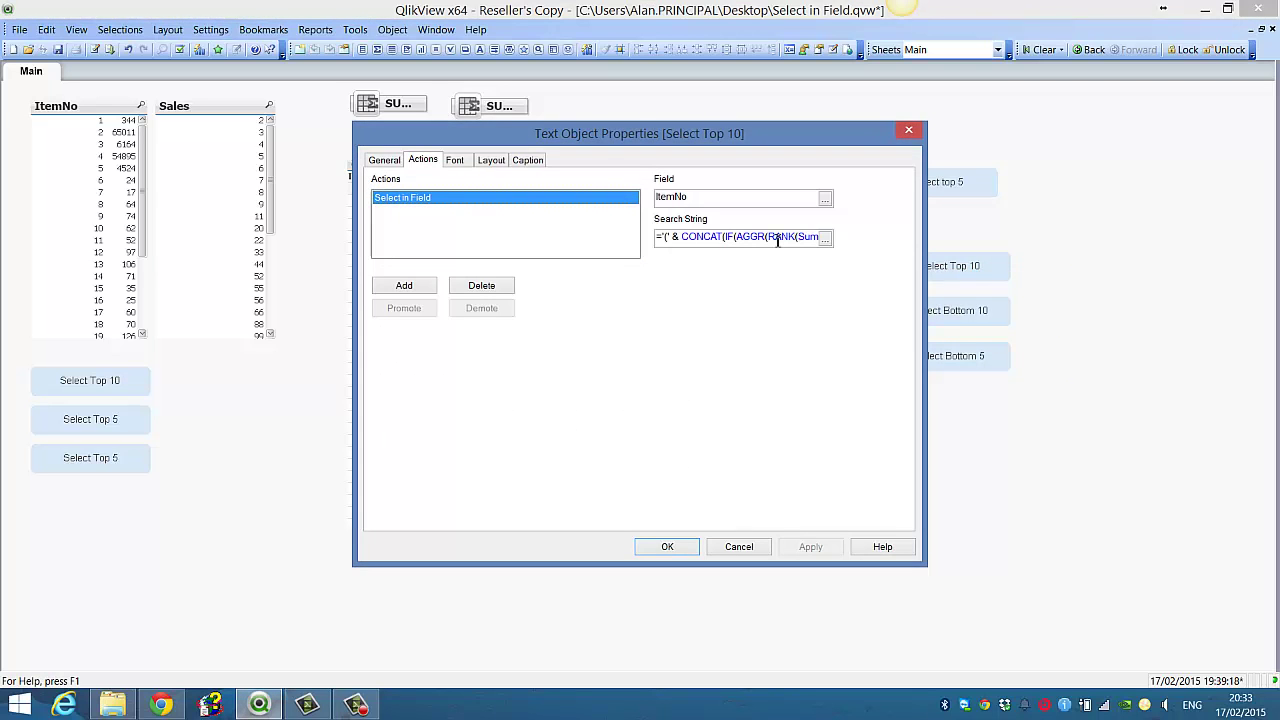
pyautogui.click(825, 237)
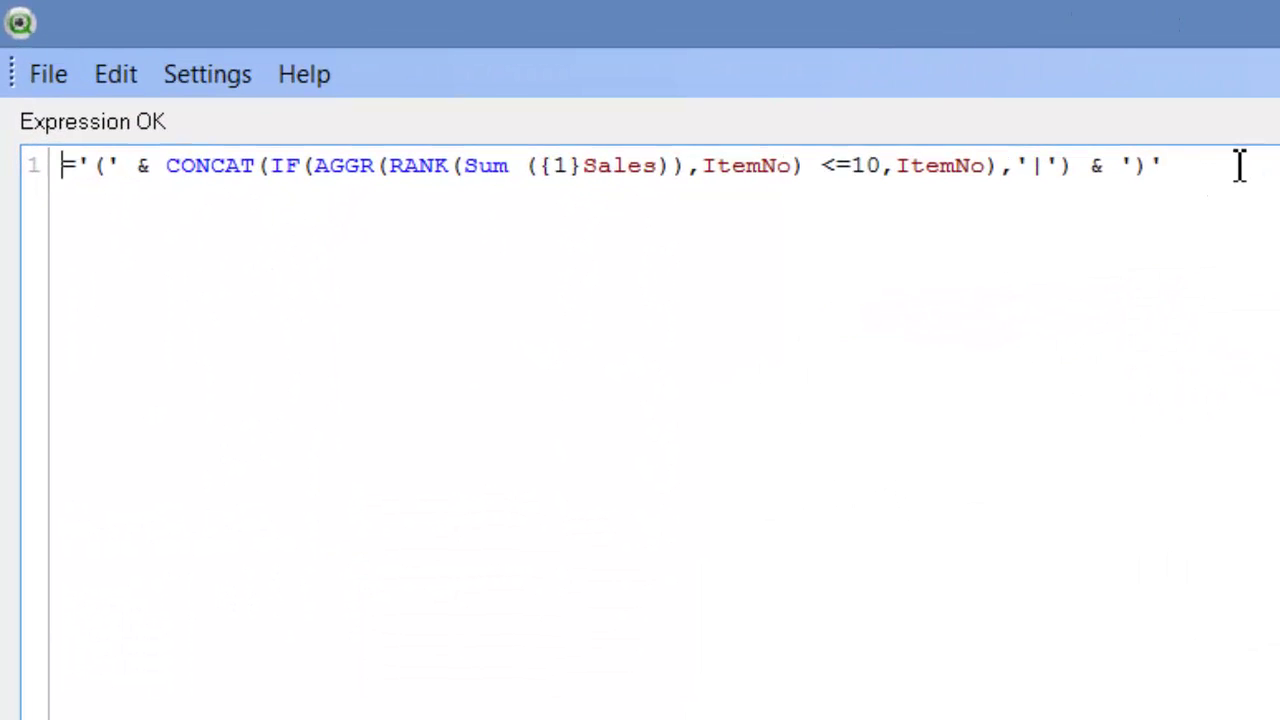
pyautogui.moveTo(1239, 165); pyautogui.dragTo(60, 166)
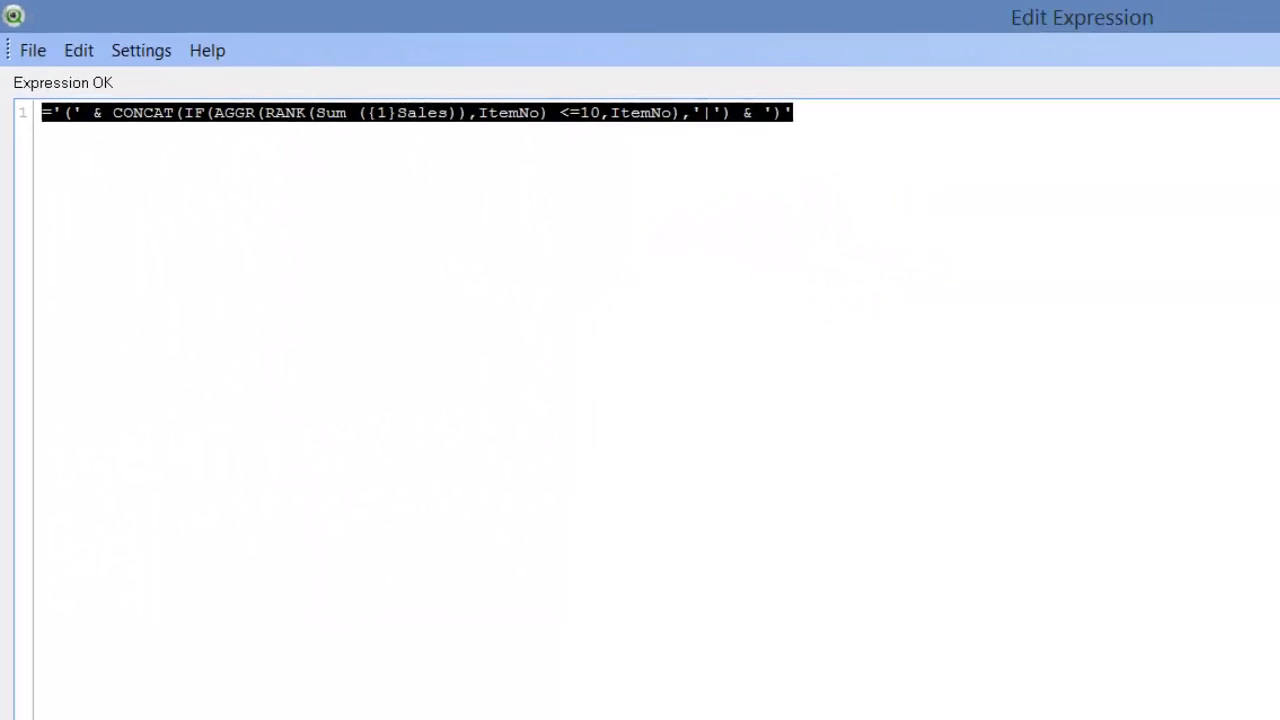
pyautogui.click(1095, 672)
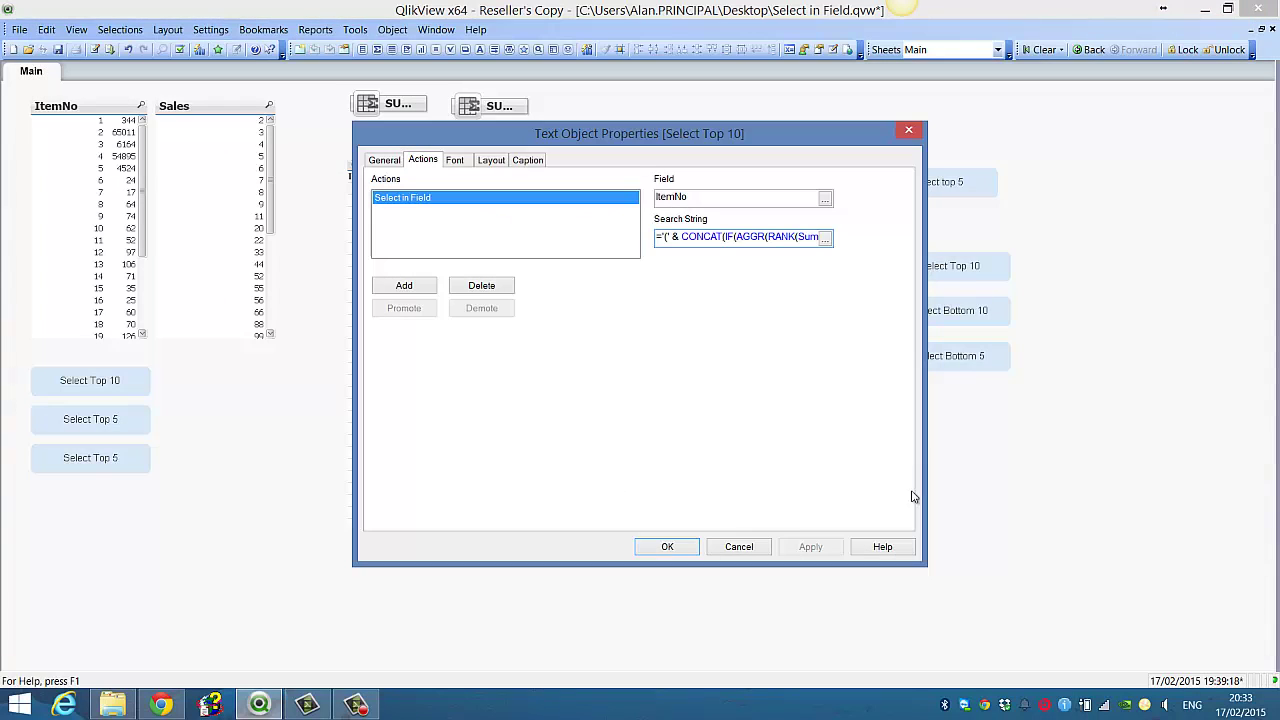
pyautogui.click(667, 547)
# Step: Add a Select in Field action on ItemNo to the Select Bottom 10 button
pyautogui.rightClick(946, 316)
pyautogui.click(959, 328)
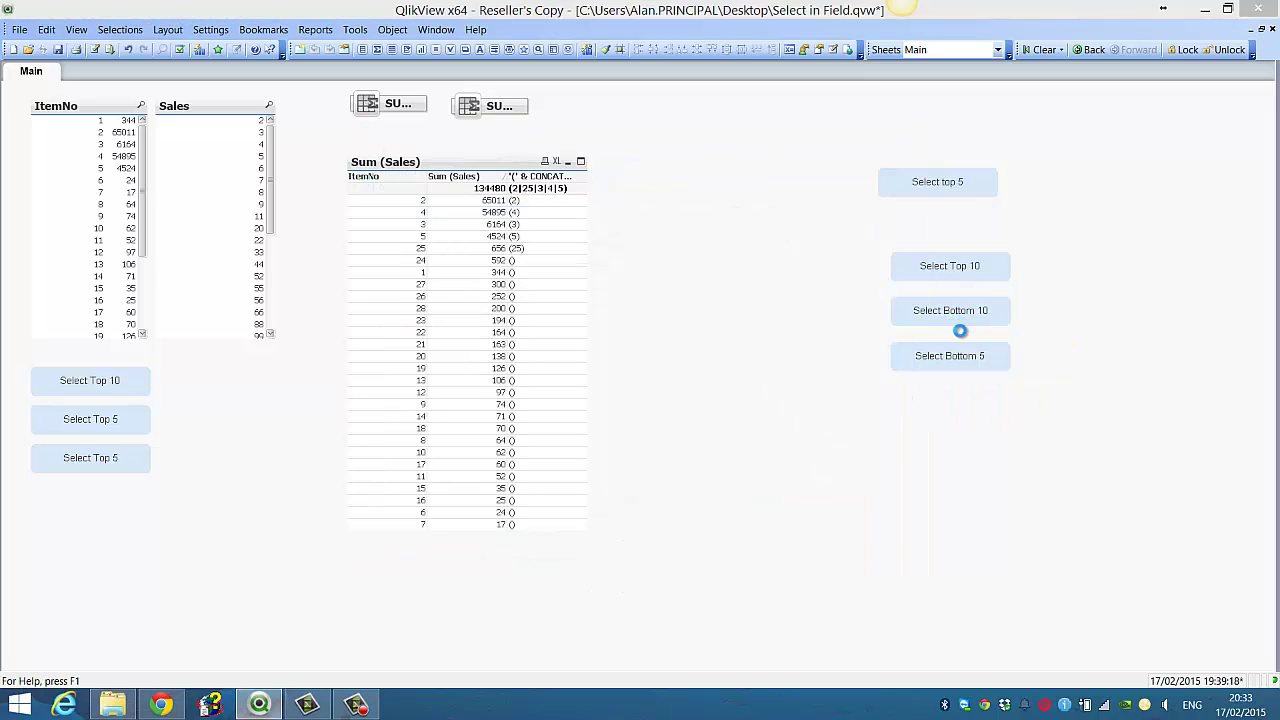
pyautogui.click(393, 290)
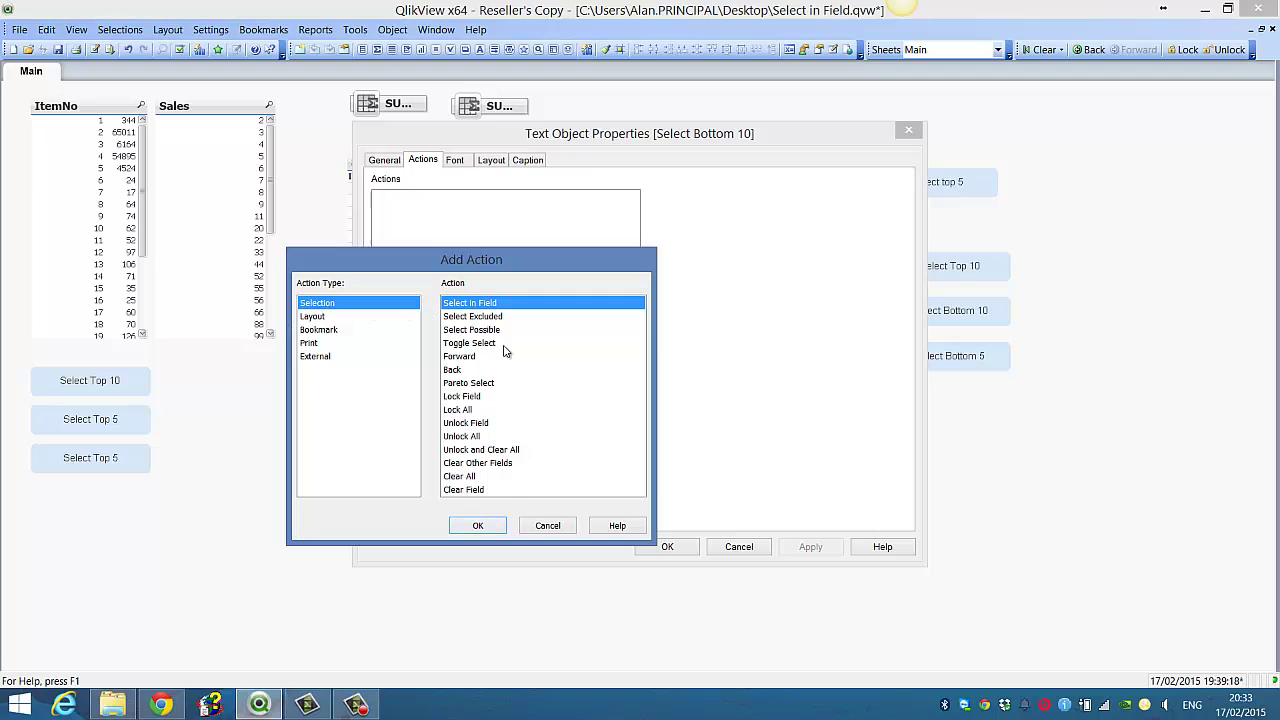
pyautogui.click(478, 525)
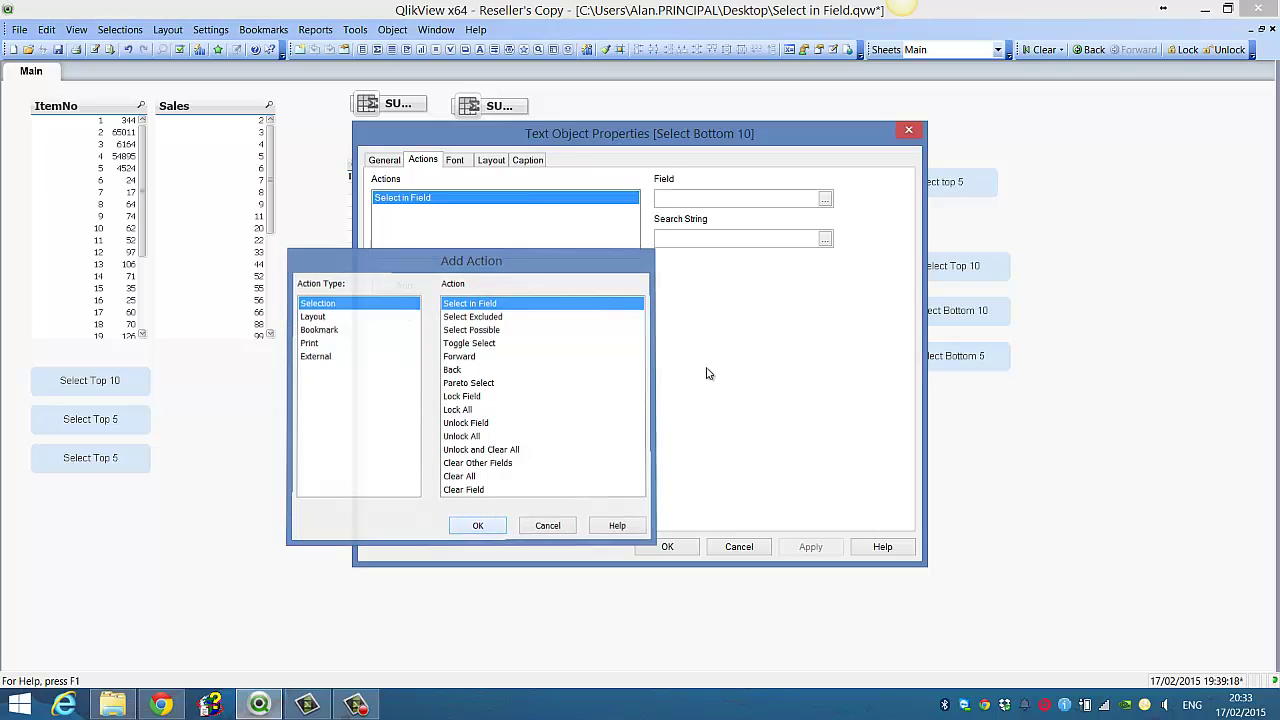
pyautogui.click(821, 201)
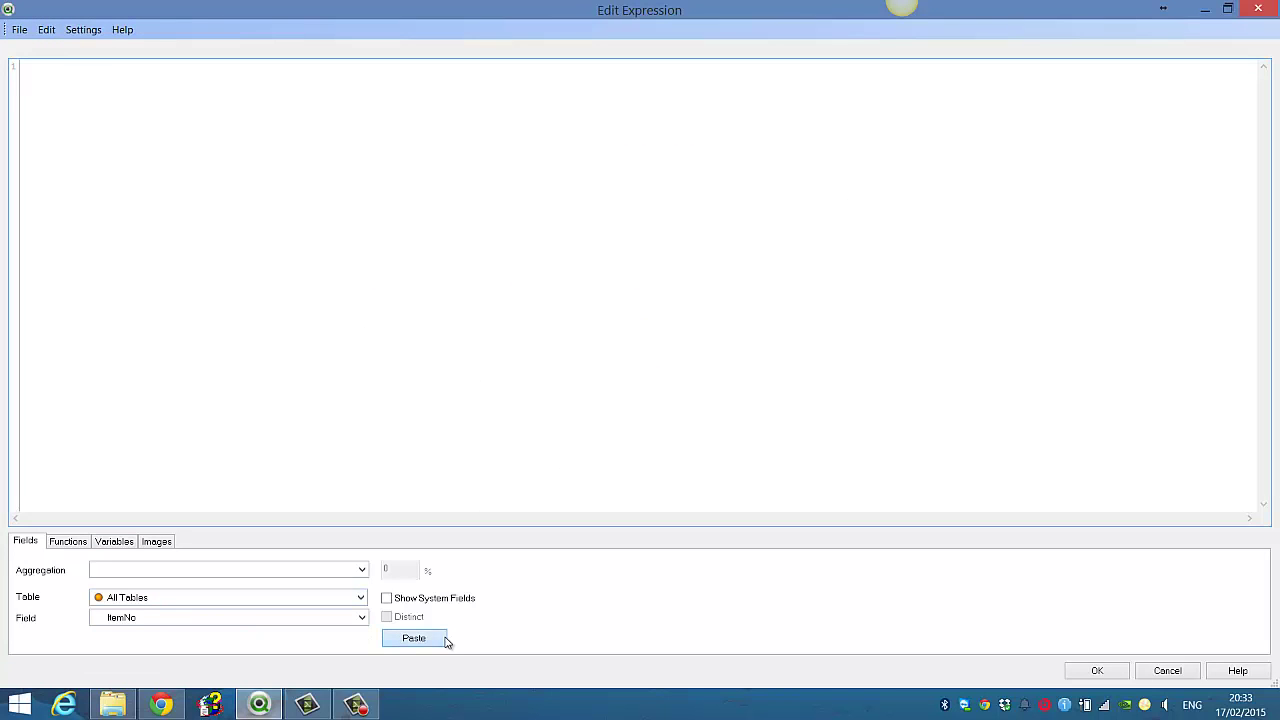
pyautogui.click(414, 638)
pyautogui.click(1097, 671)
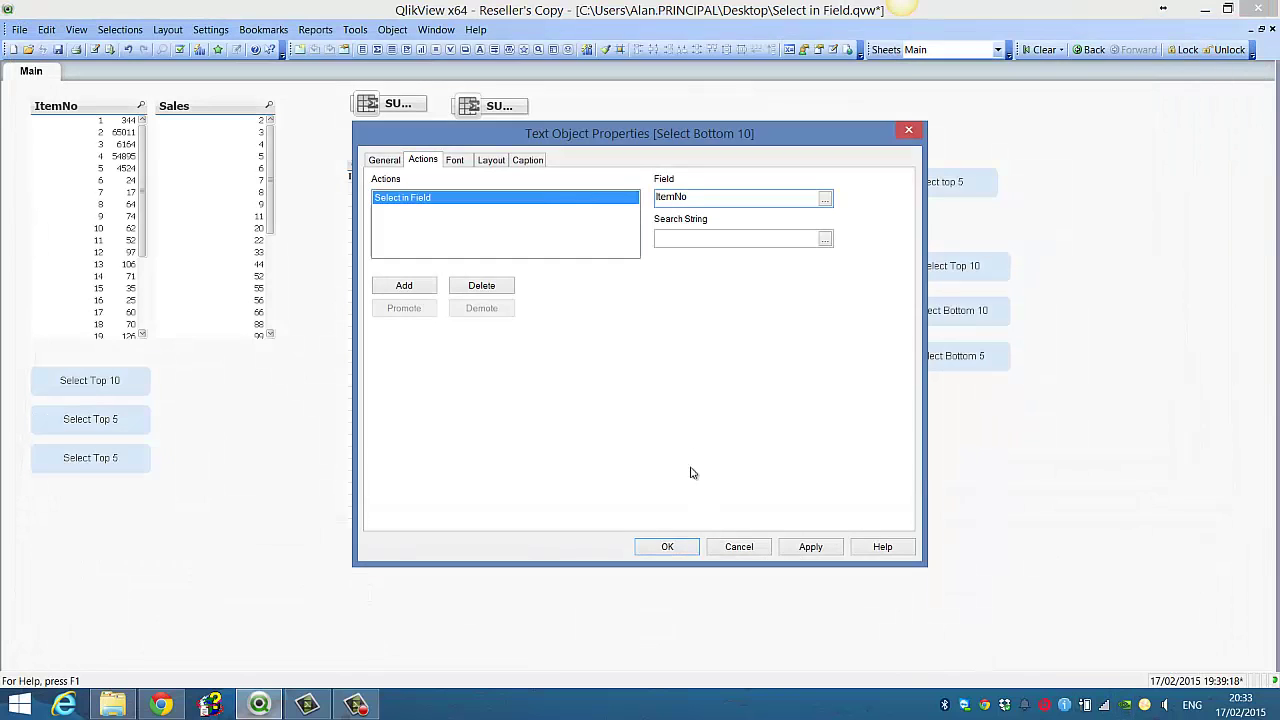
# Step: Paste the rank expression as search string, negating it to RANK(-Sum({1}Sales)) <=10
pyautogui.click(688, 240)
pyautogui.hotkey('ctrl', 'v')
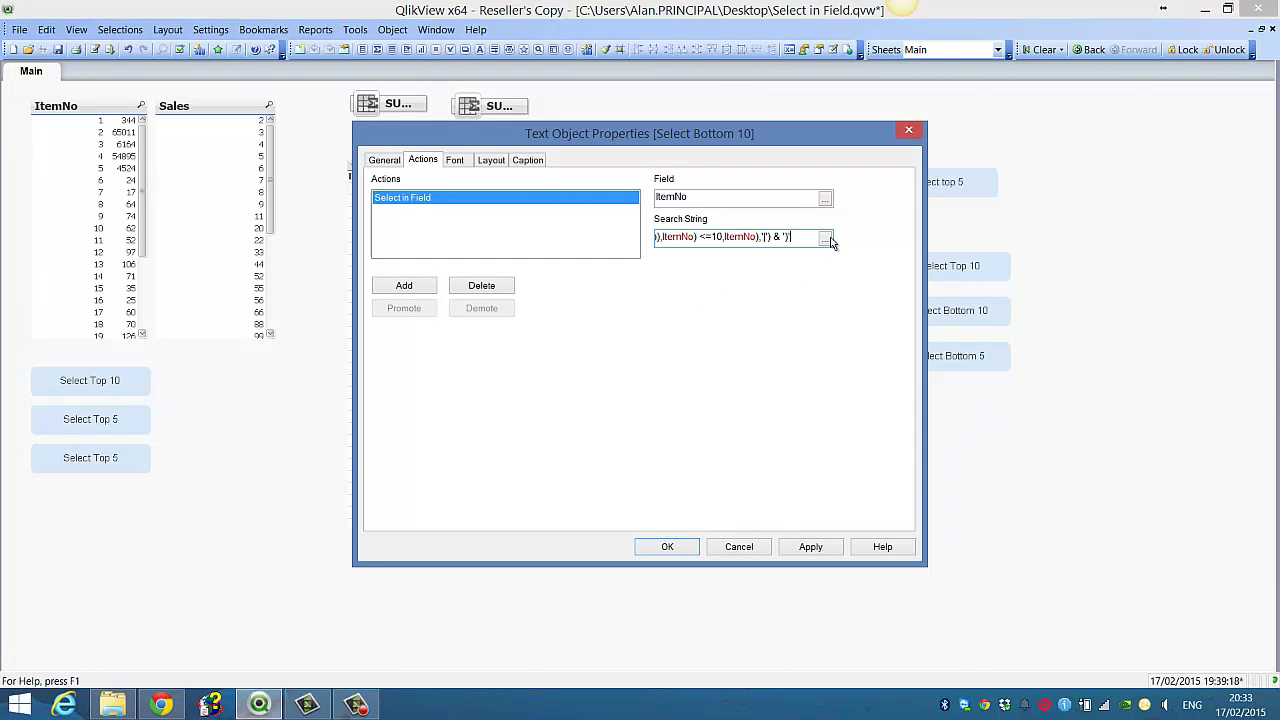
pyautogui.click(825, 239)
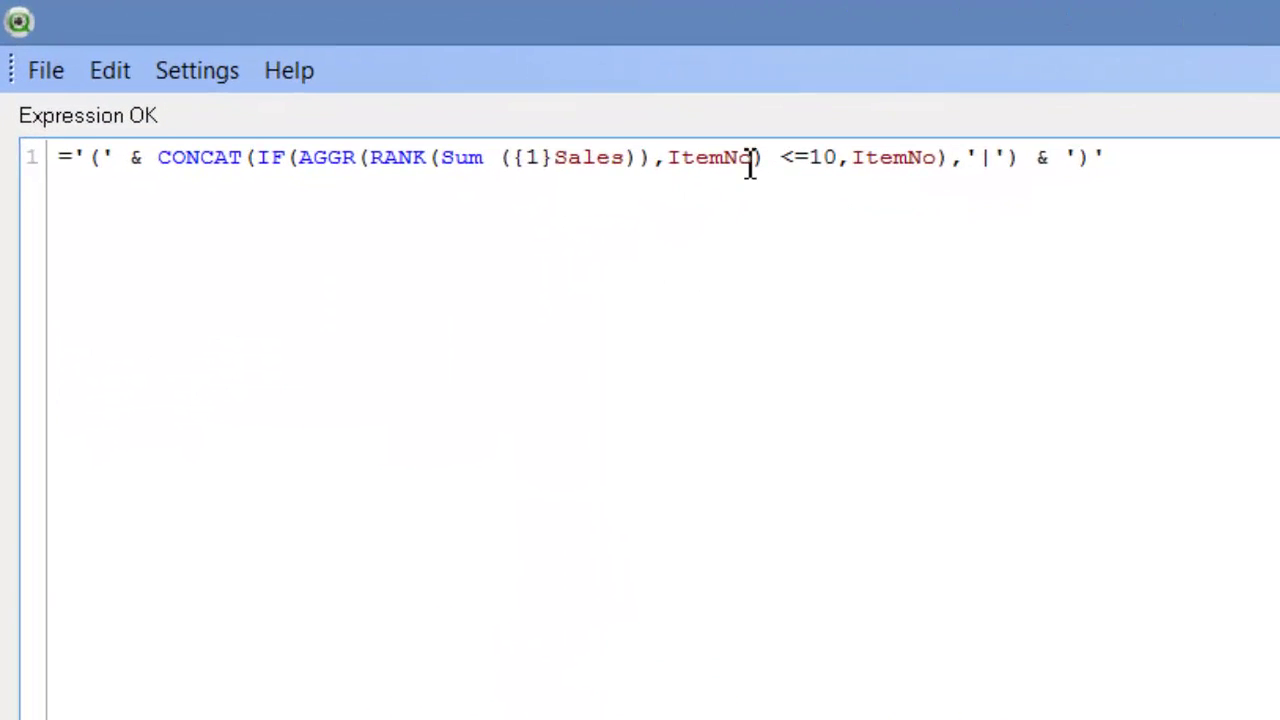
pyautogui.click(457, 162)
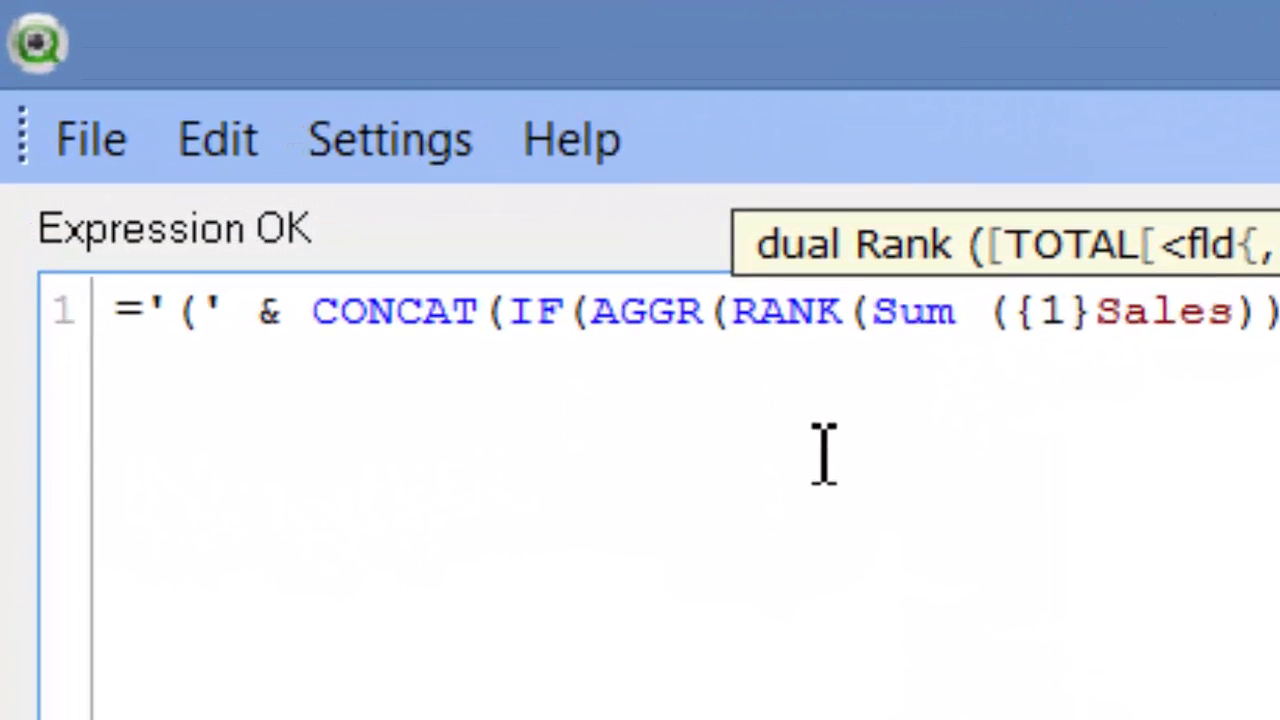
pyautogui.write('-')
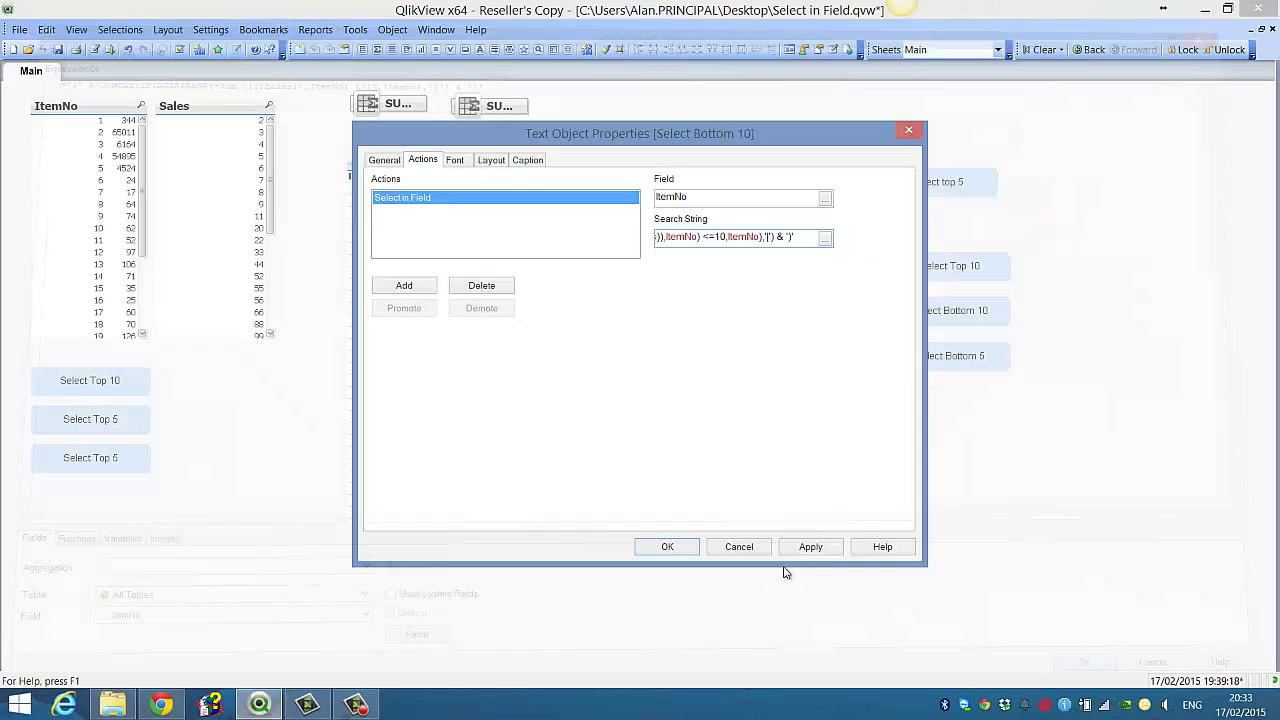
# Step: Save the Bottom 10 action and test Select Top 10 and Select Bottom 10 selections
pyautogui.click(672, 541)
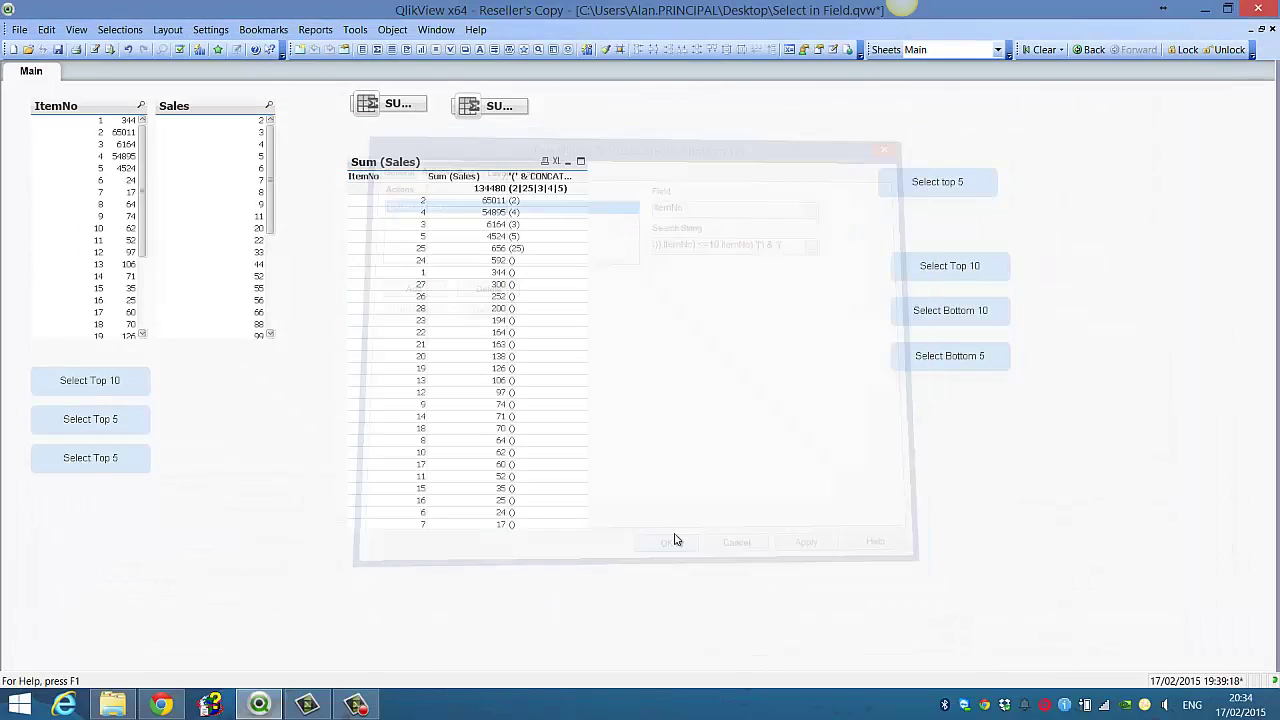
pyautogui.click(940, 272)
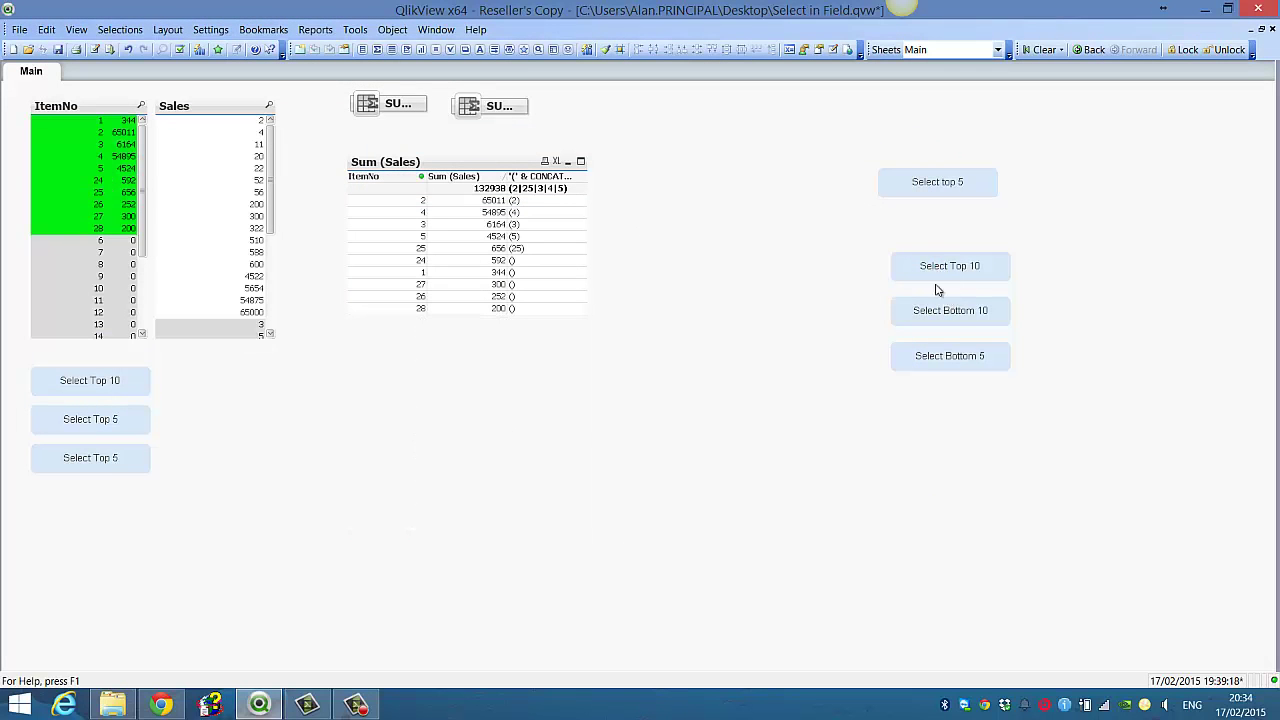
pyautogui.click(949, 316)
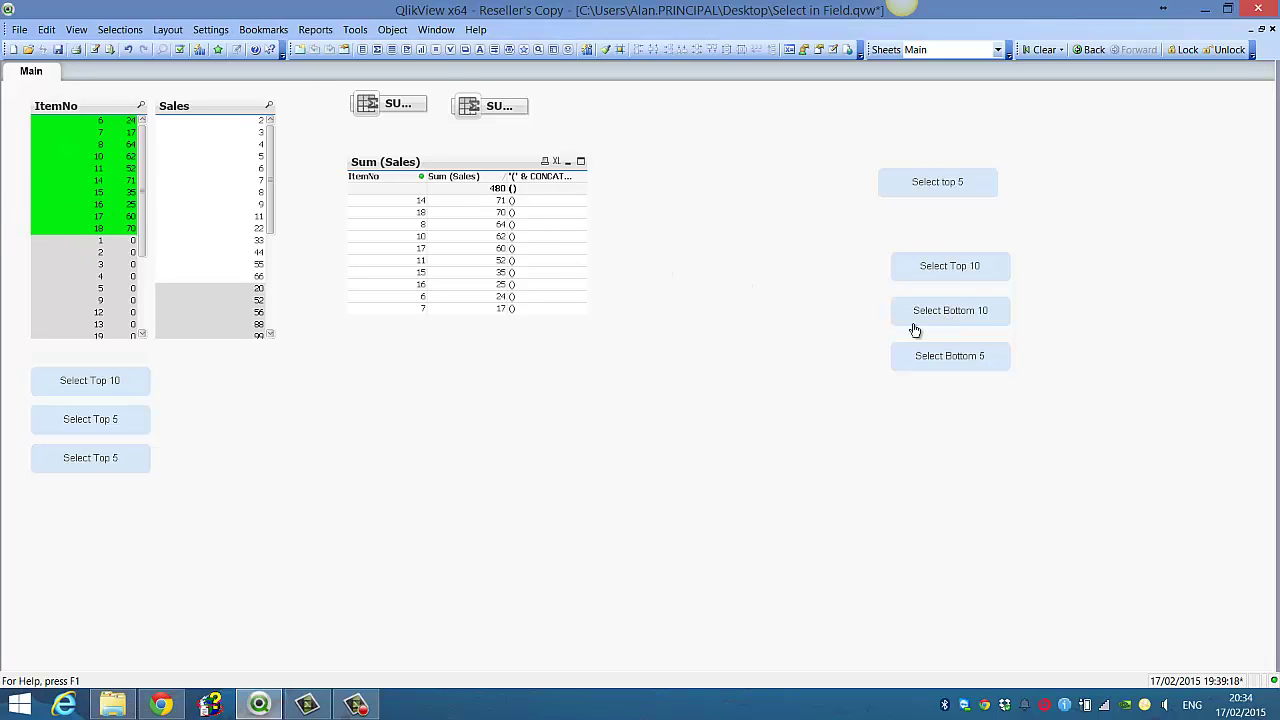
pyautogui.click(958, 189)
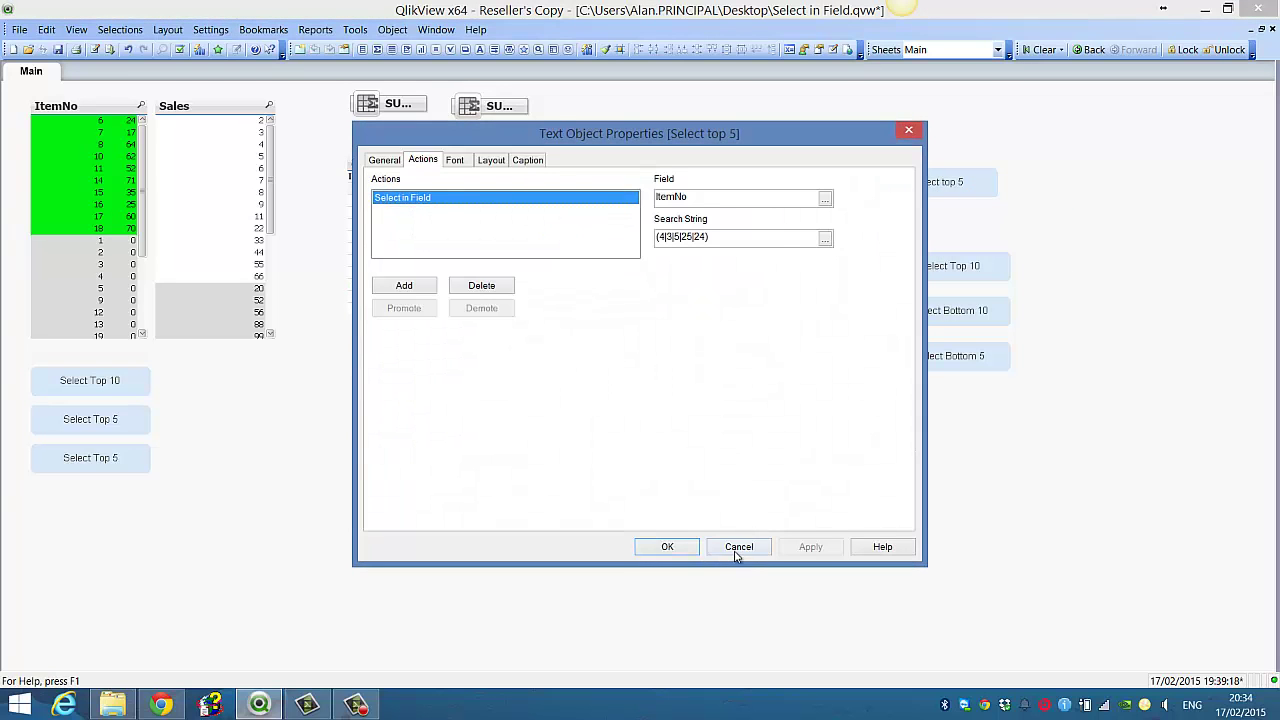
pyautogui.click(736, 556)
pyautogui.click(948, 266)
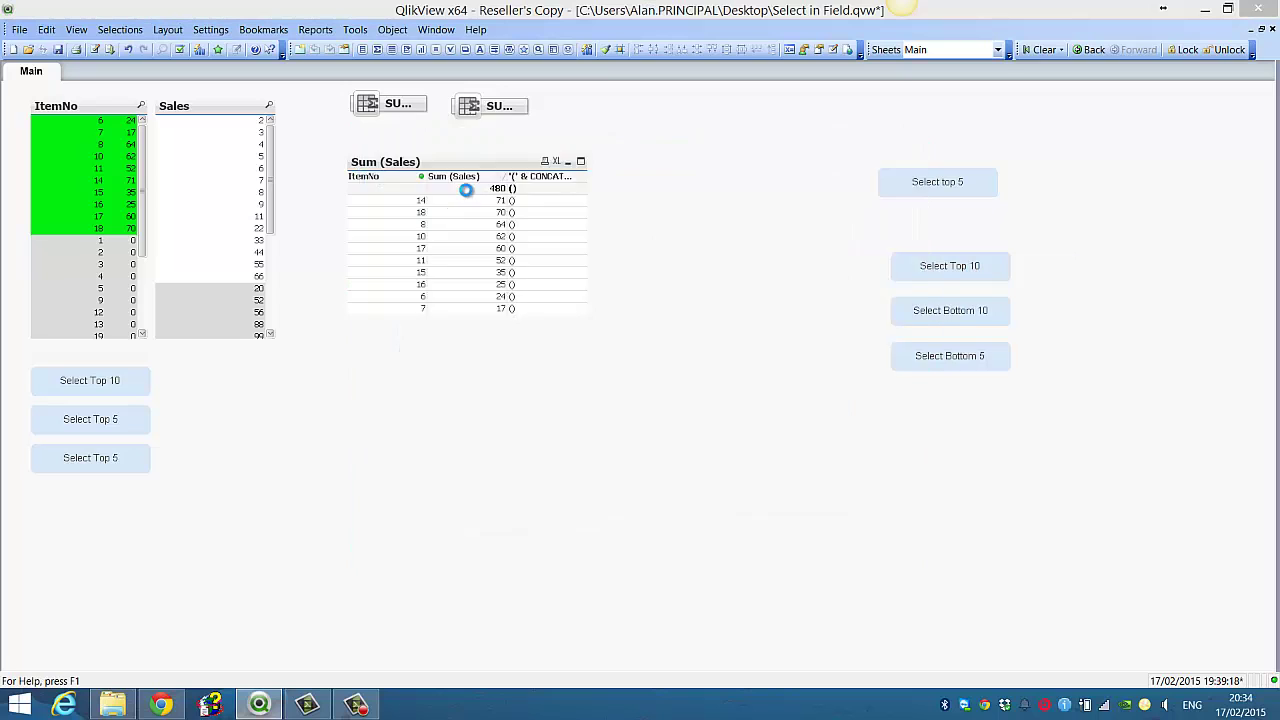
pyautogui.click(809, 238)
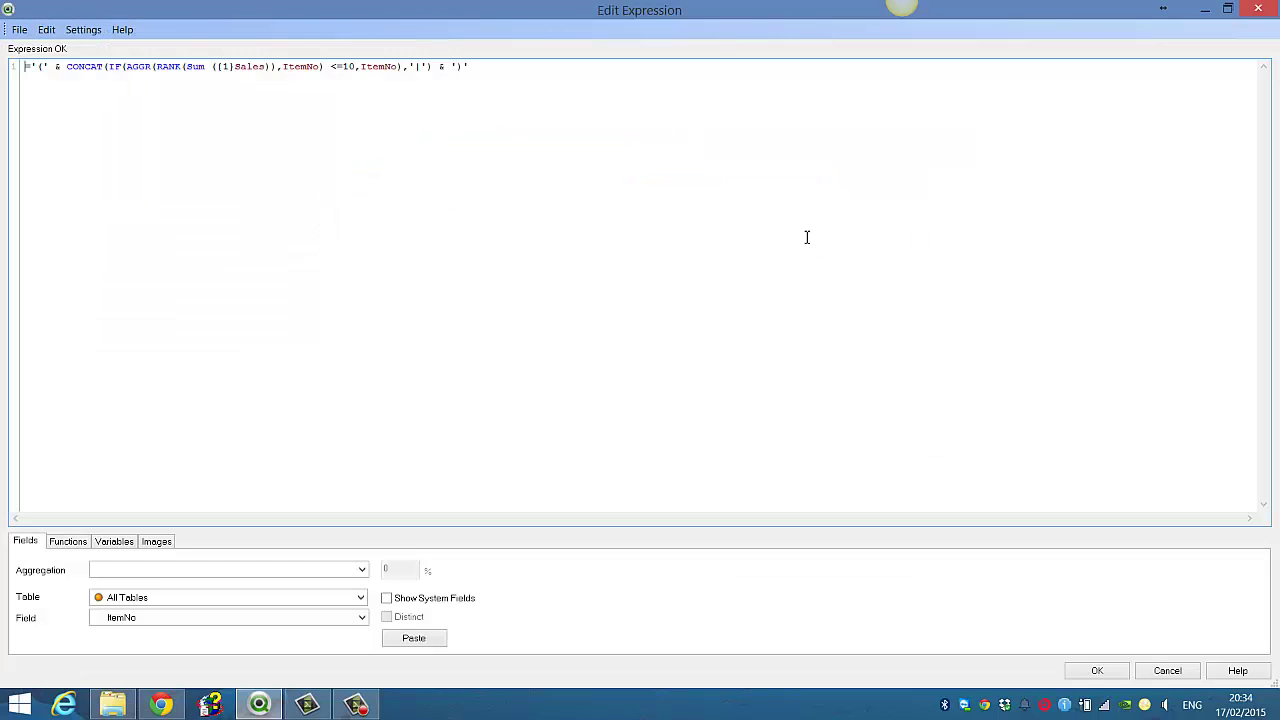
pyautogui.hotkey('ctrl', 'a')
pyautogui.hotkey('ctrl', 'c')
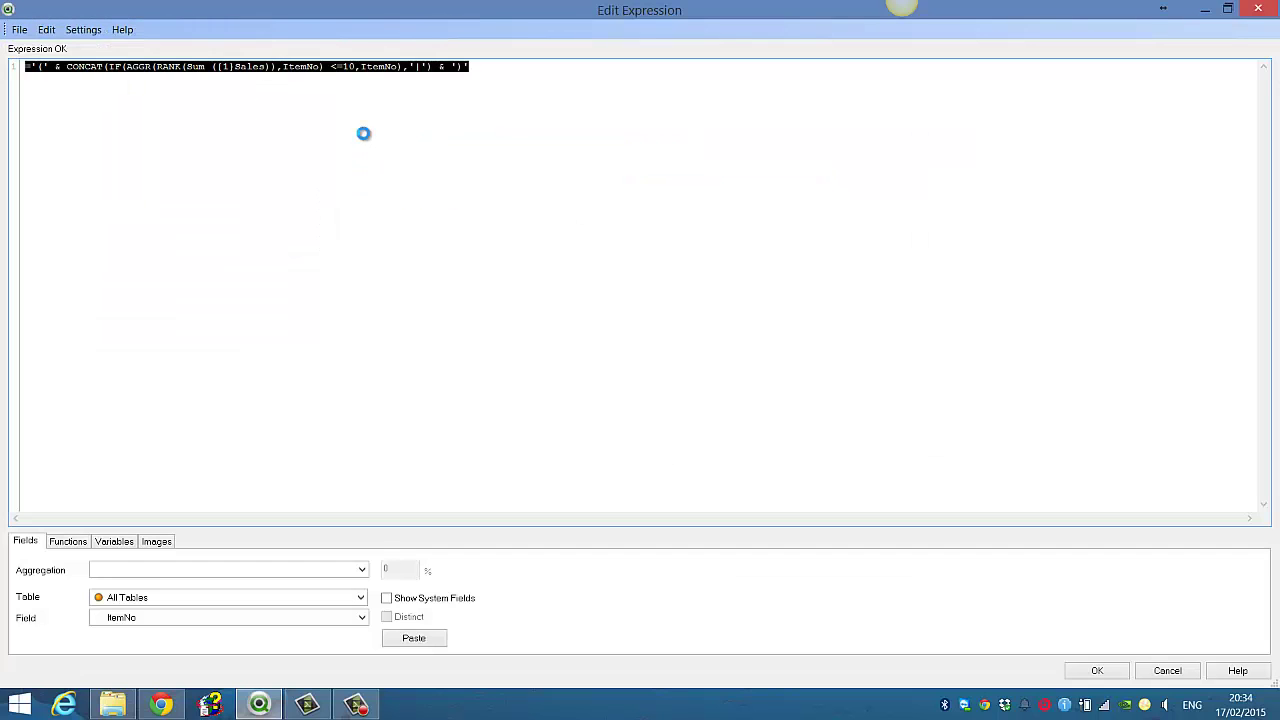
pyautogui.click(1097, 670)
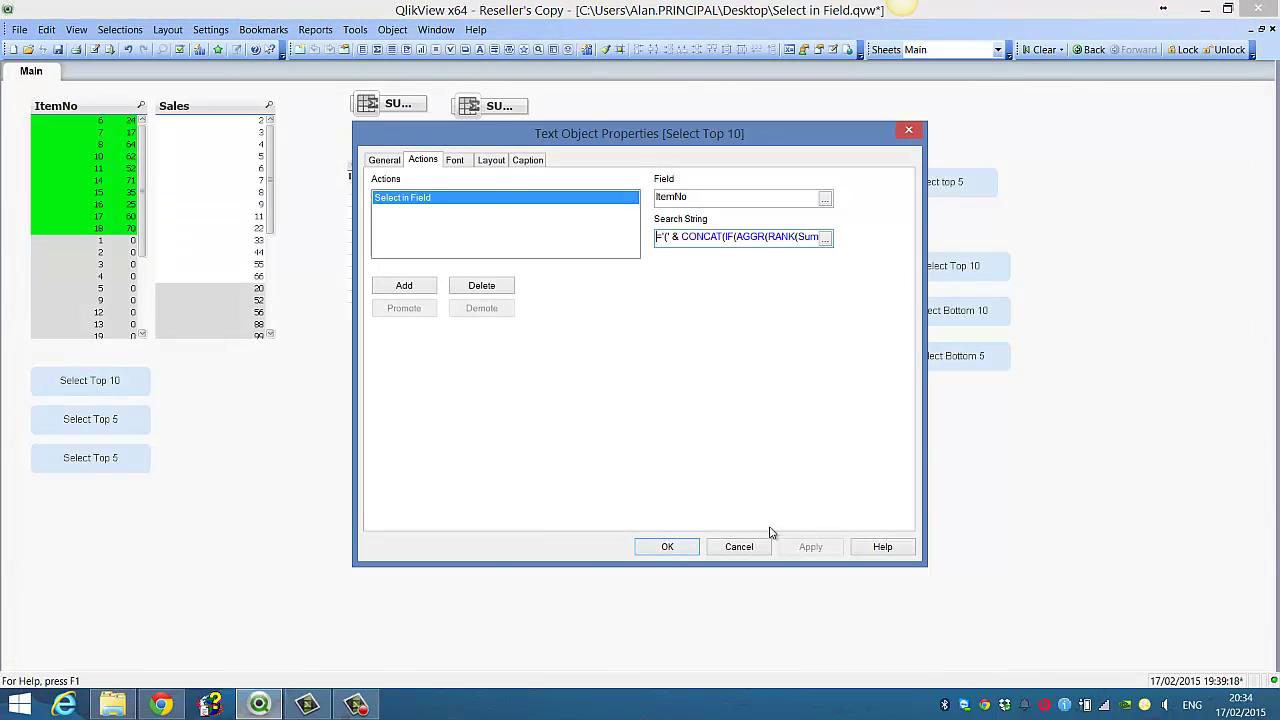
pyautogui.click(668, 547)
# Step: Add a Select in Field action on ItemNo to the Select Bottom 5 button
pyautogui.rightClick(943, 357)
pyautogui.click(962, 366)
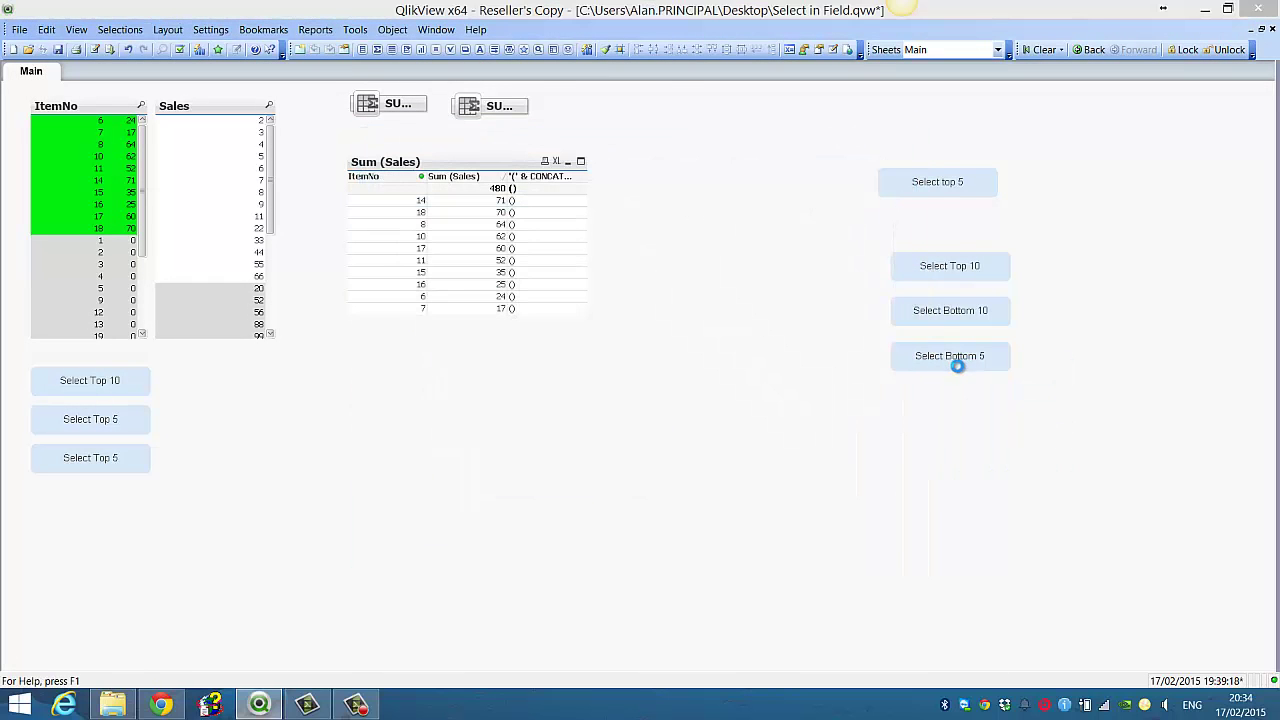
pyautogui.click(385, 288)
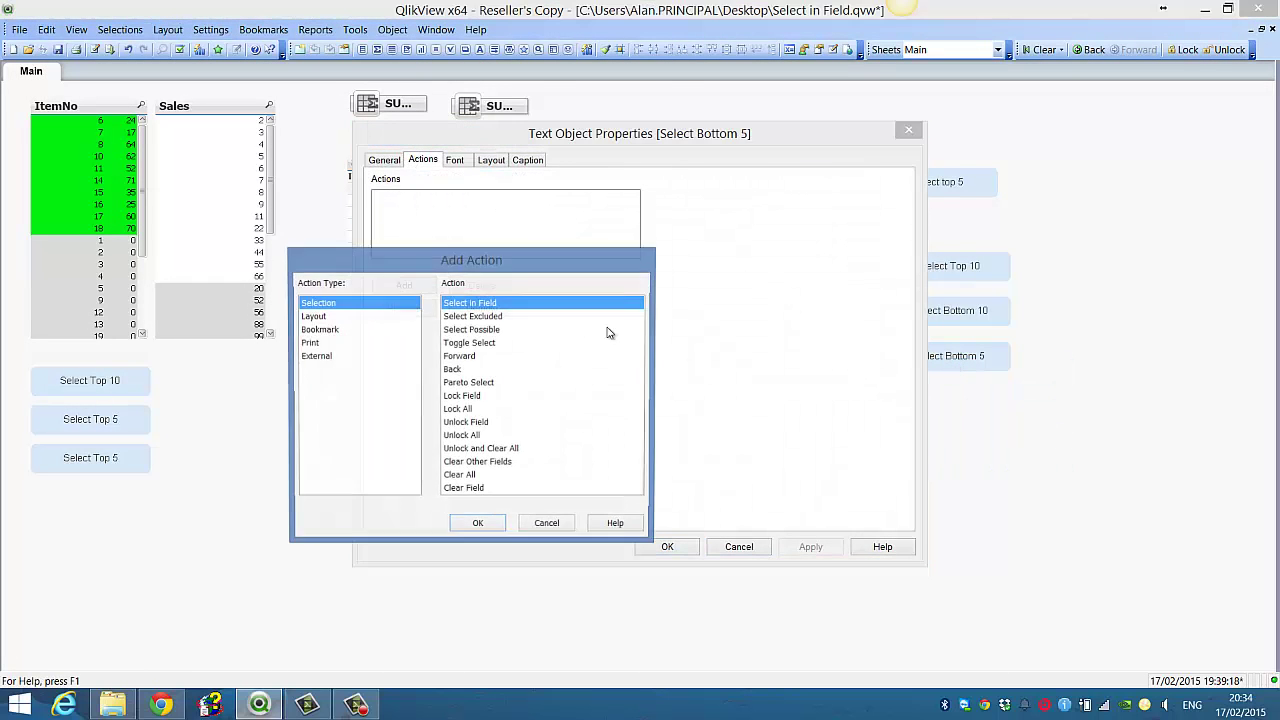
pyautogui.click(480, 525)
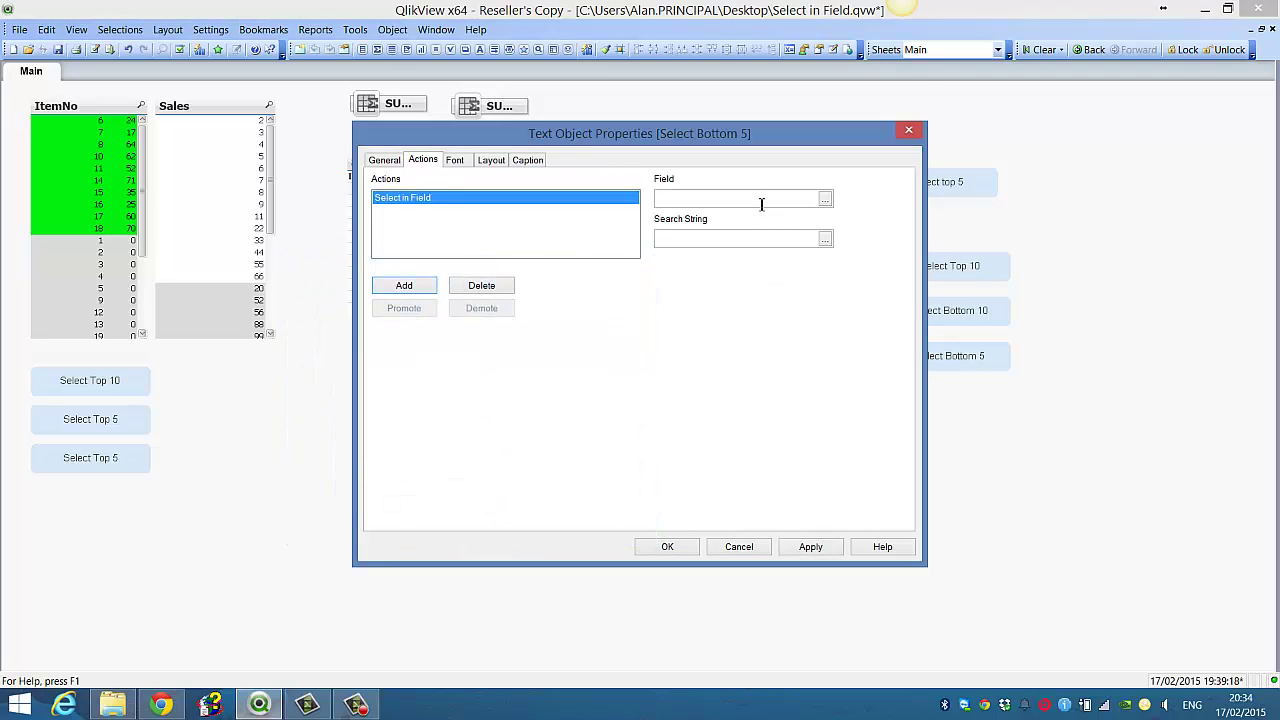
pyautogui.click(823, 201)
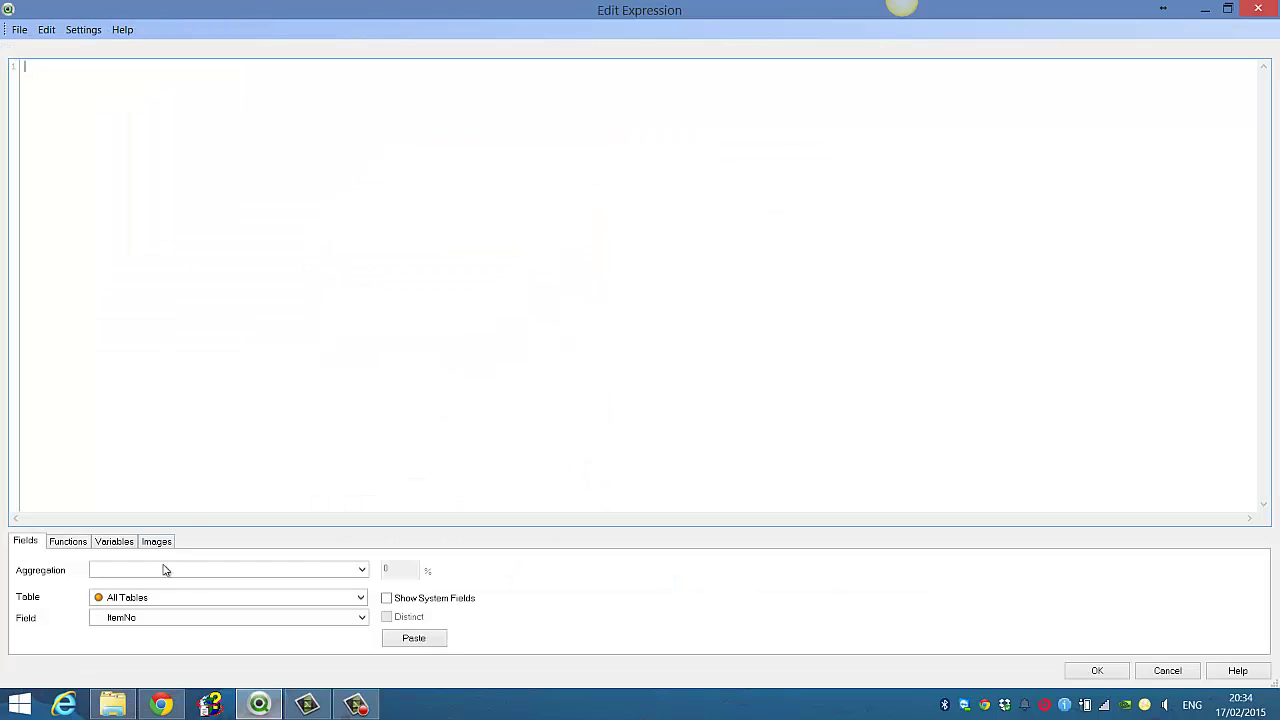
pyautogui.click(394, 643)
pyautogui.click(1097, 672)
# Step: Set the search string to RANK(-Sum({1}Sales)) <=5 by pasting and editing the rank expression
pyautogui.click(711, 243)
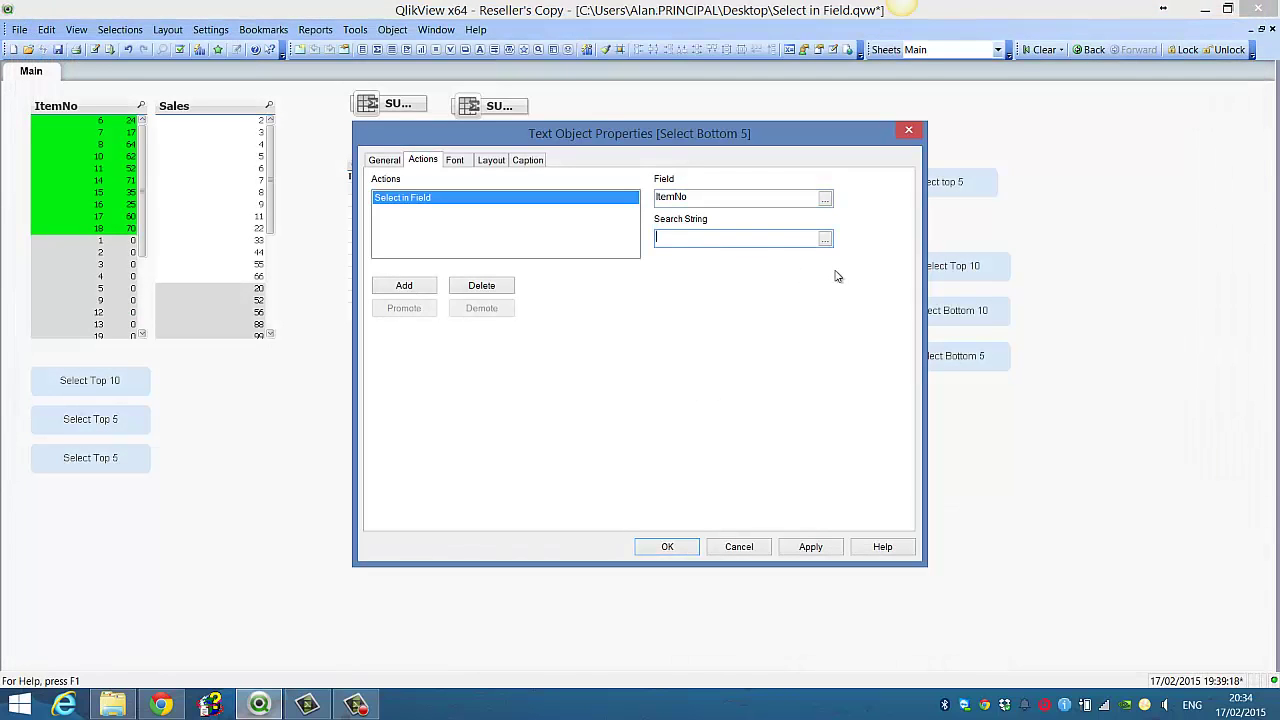
pyautogui.hotkey('ctrl', 'v')
pyautogui.click(824, 238)
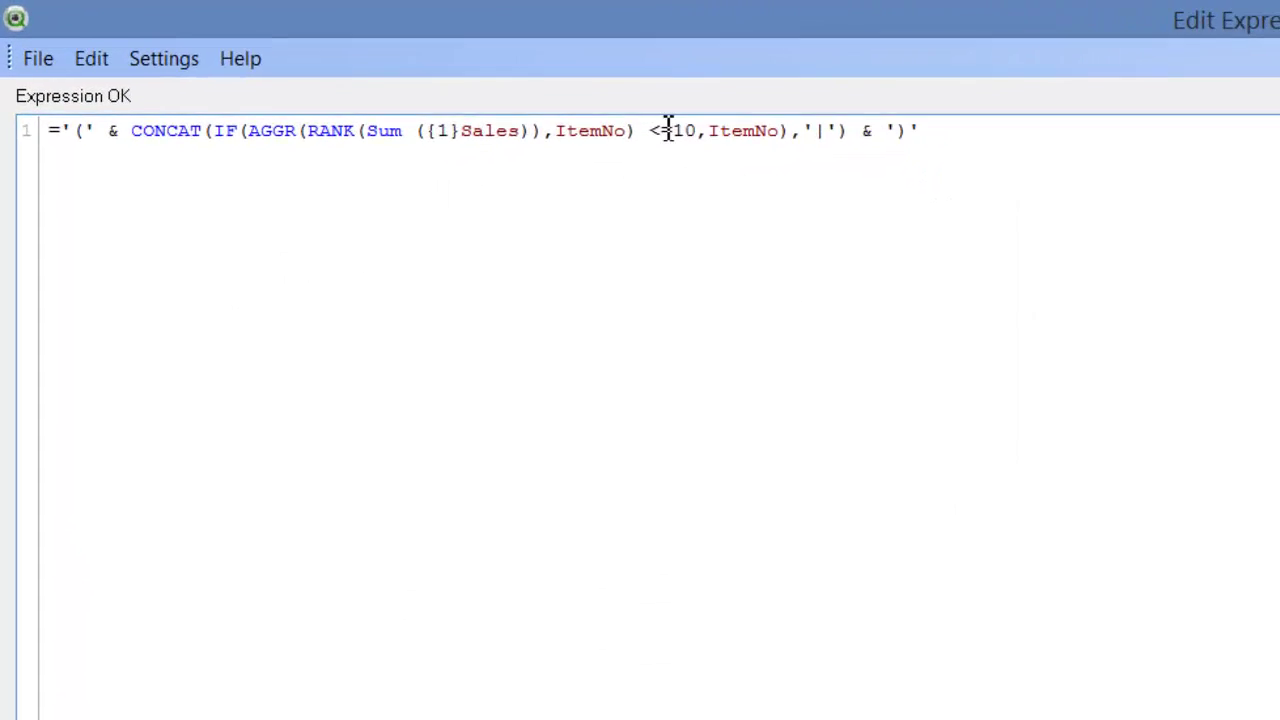
pyautogui.moveTo(374, 140)
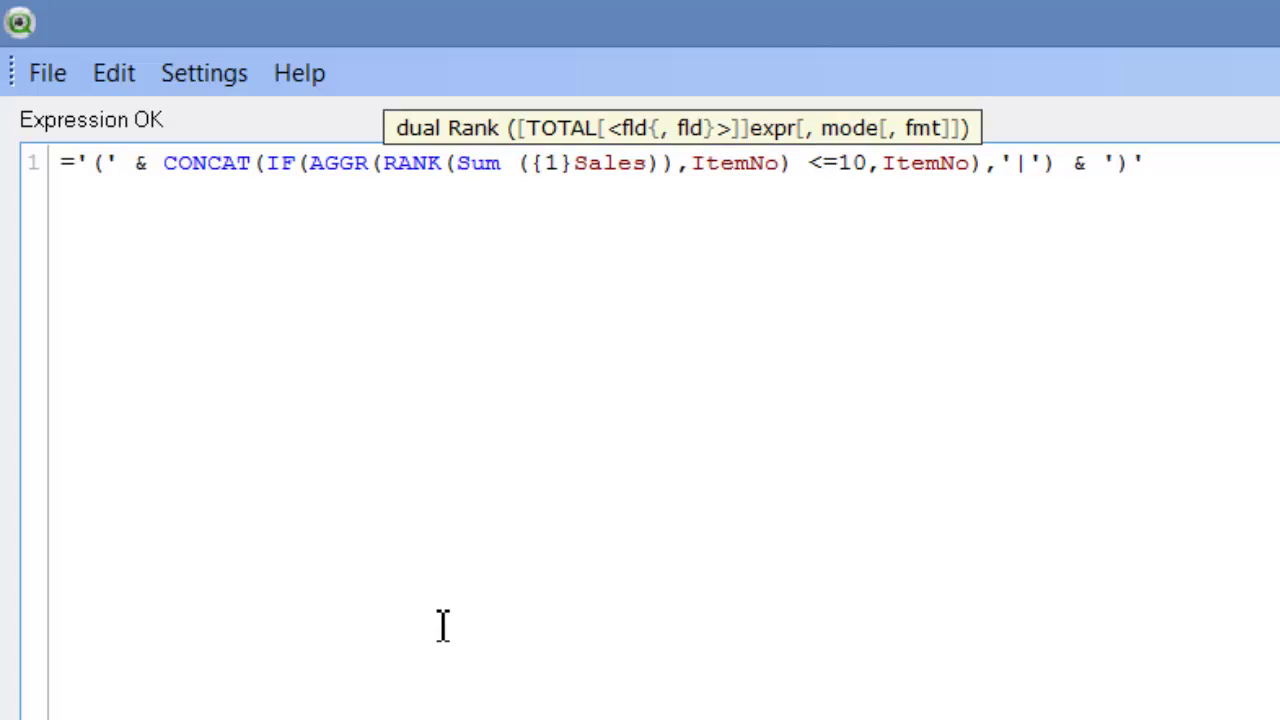
pyautogui.write('-')
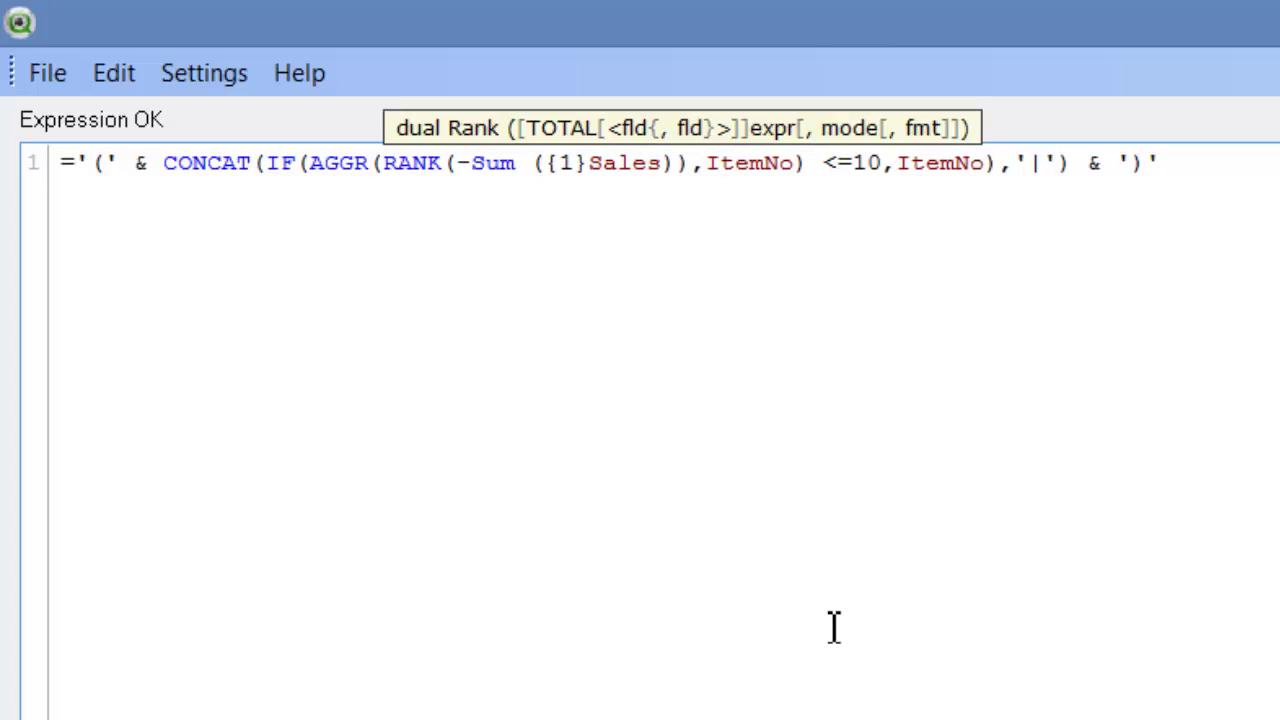
pyautogui.click(884, 162)
pyautogui.press('BackSpace')
pyautogui.press('BackSpace')
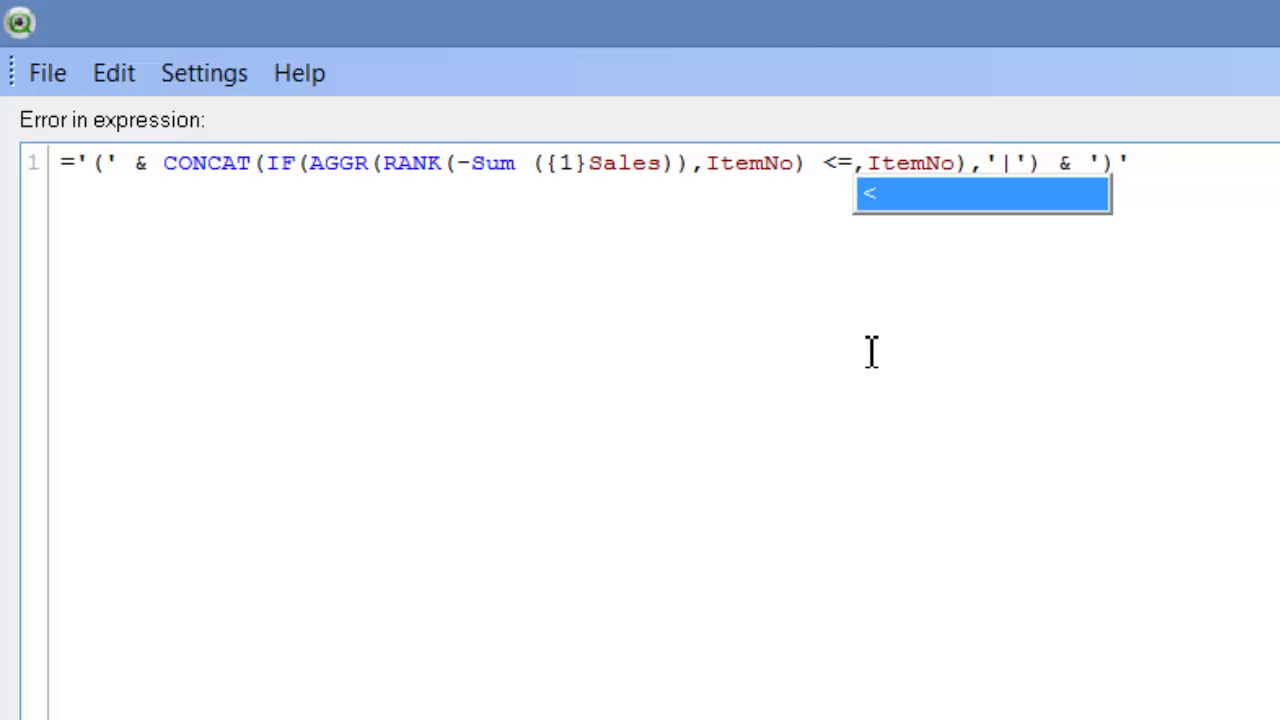
pyautogui.write('5')
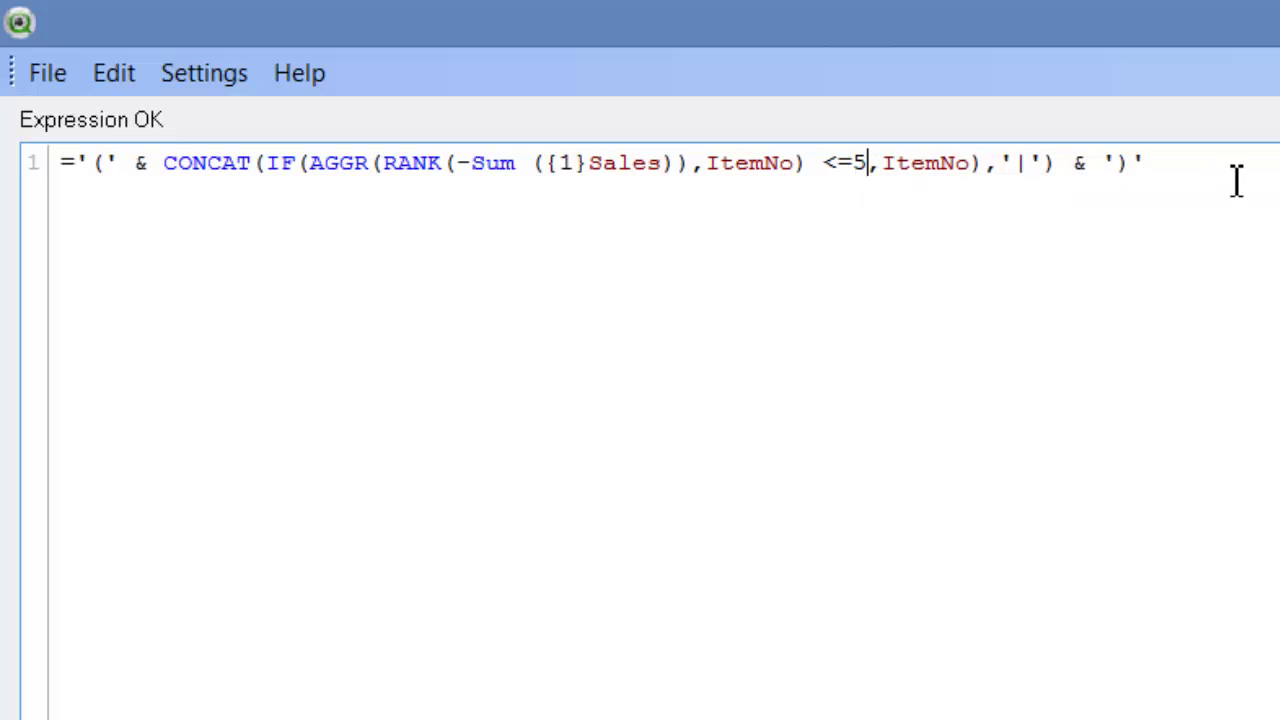
pyautogui.click(1180, 163)
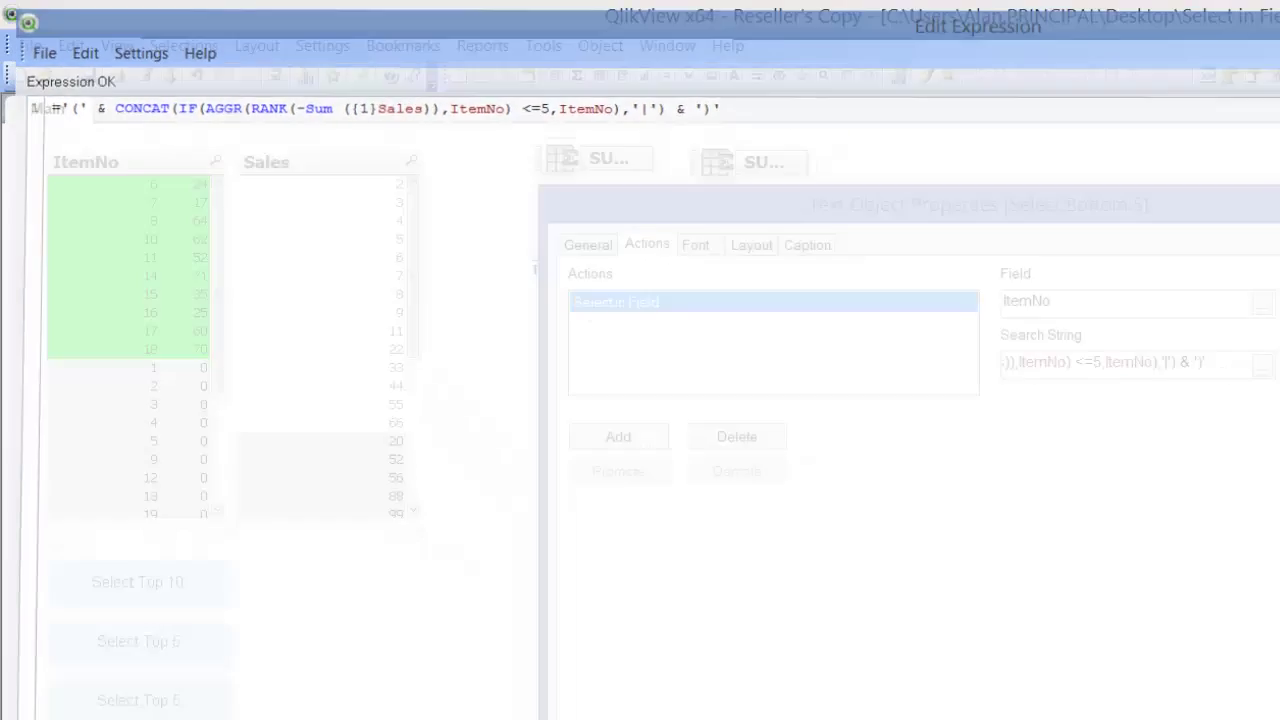
# Step: Save the Bottom 5 action and test it, selecting the five lowest-selling items
pyautogui.click(631, 552)
pyautogui.click(663, 546)
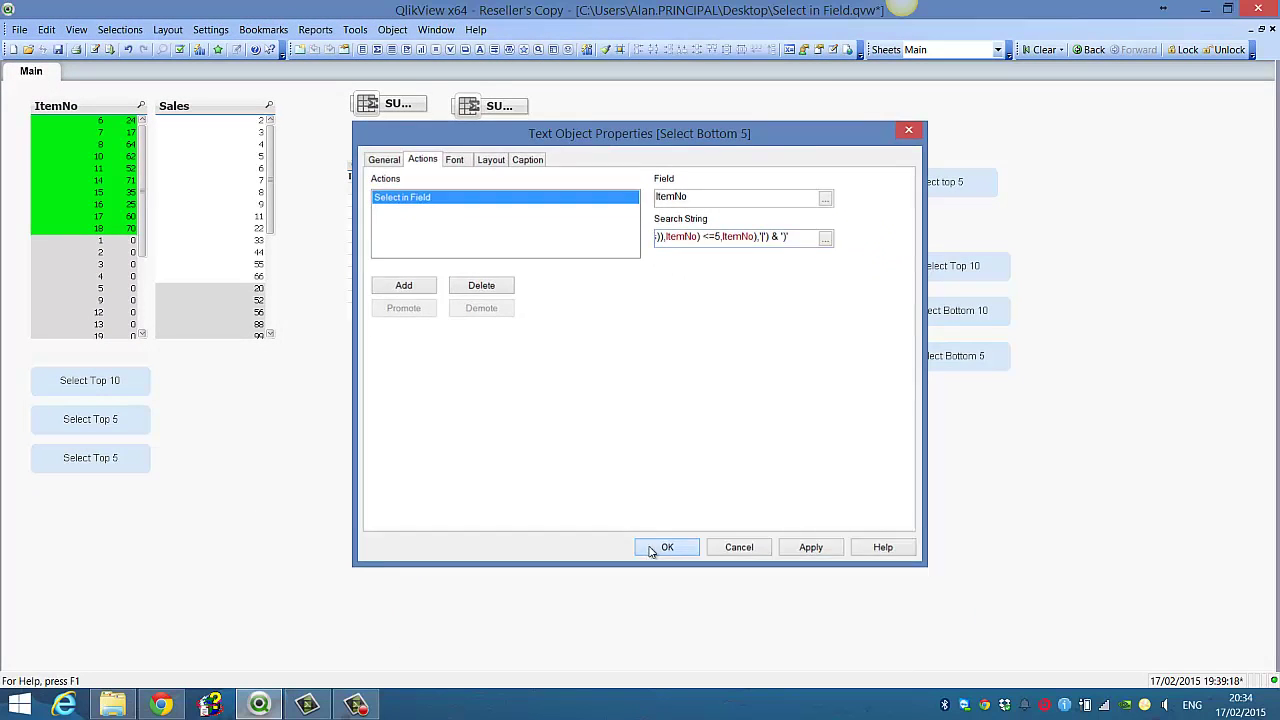
pyautogui.click(940, 360)
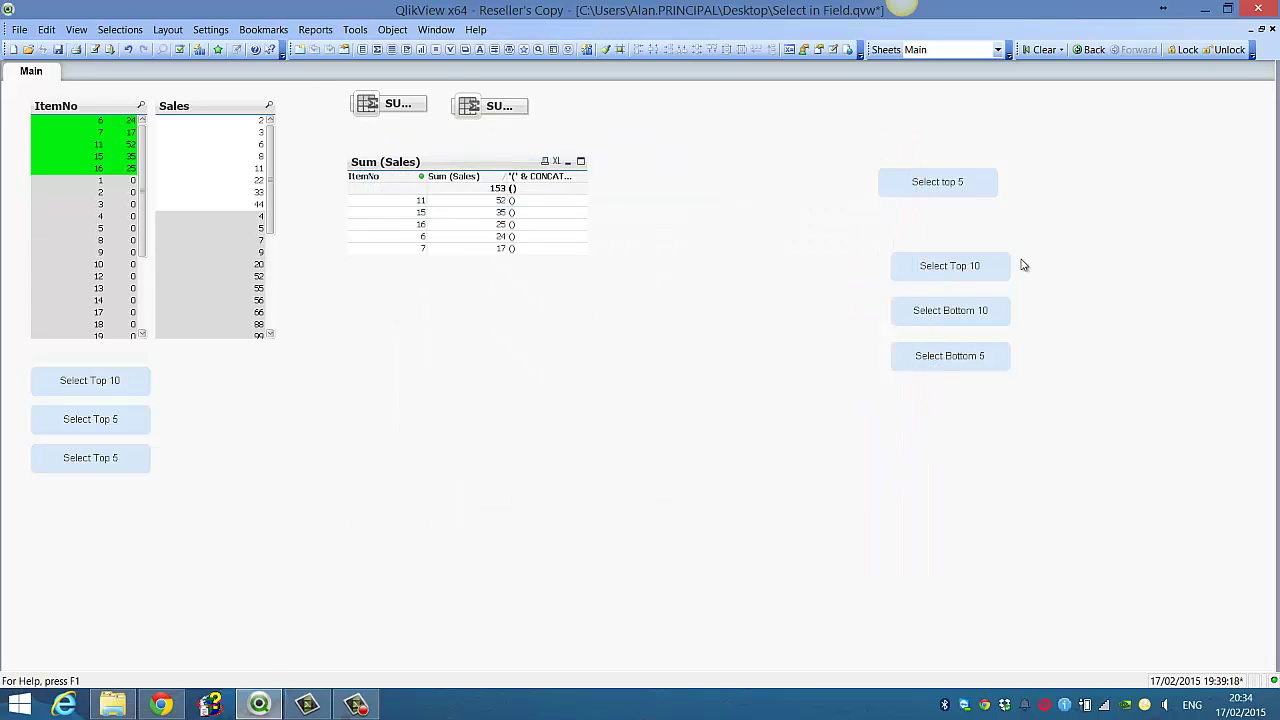
# Step: Re-test Select Bottom 5, then clear all selections so the chart totals 134480
pyautogui.click(942, 193)
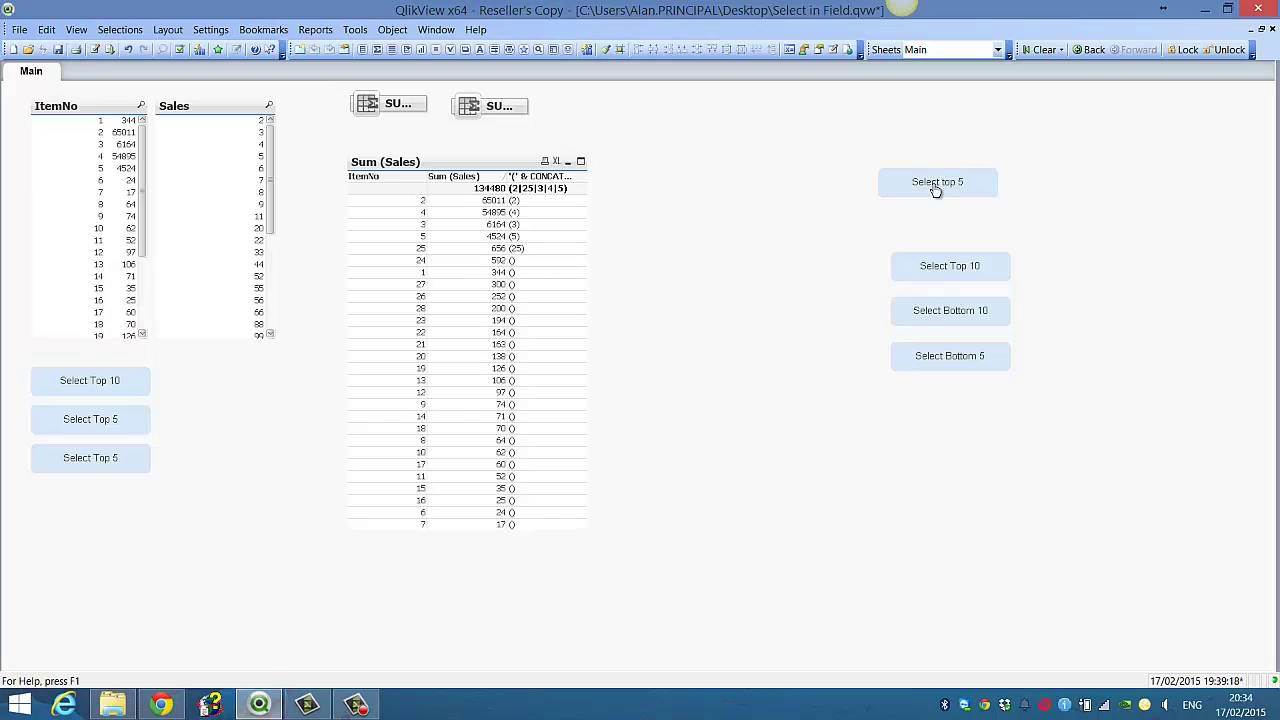
pyautogui.click(955, 358)
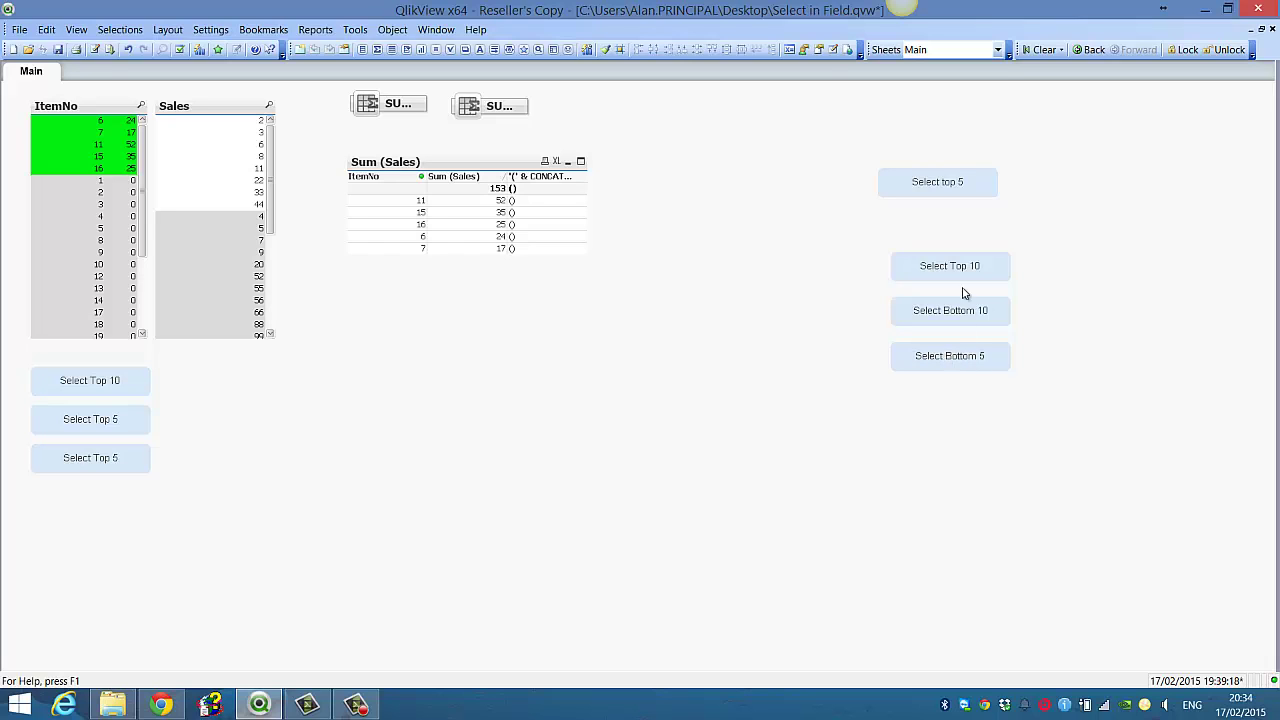
pyautogui.click(1040, 50)
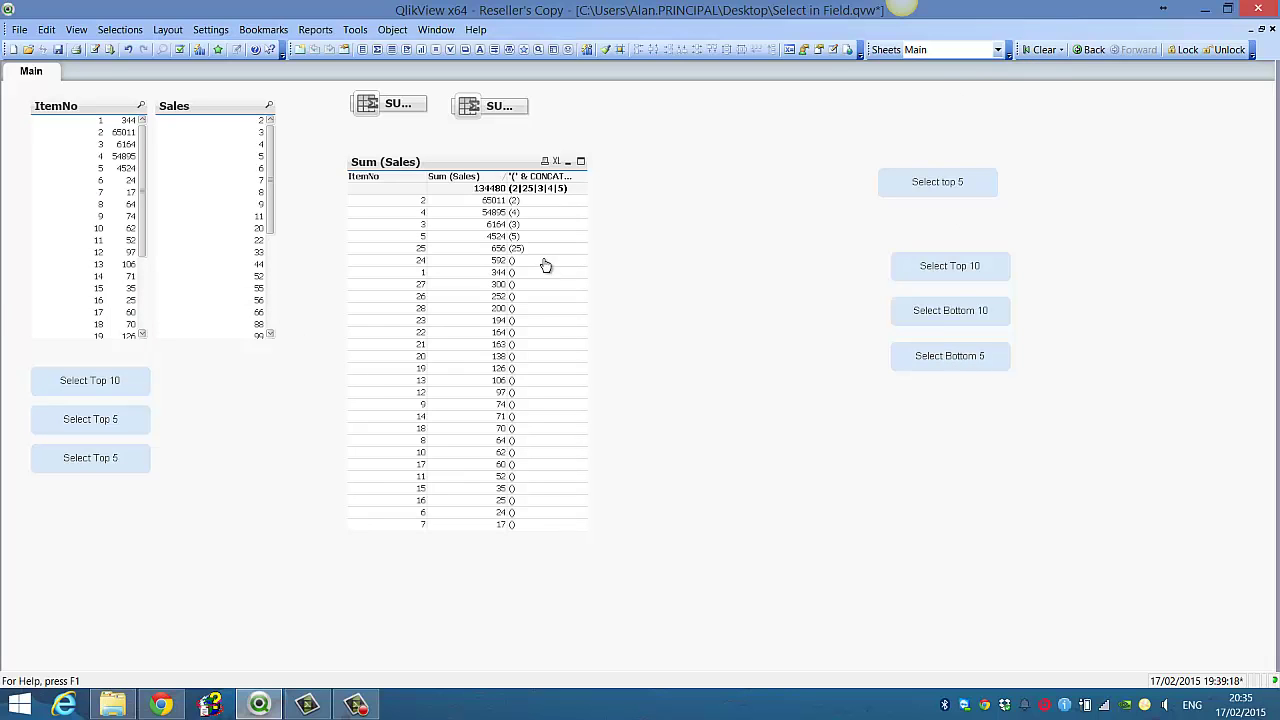
# Step: Strip IF( and the ItemNo argument from the chart's CONCAT expression, leaving CONCAT(AGGR(RANK…)<=5)
pyautogui.rightClick(530, 181)
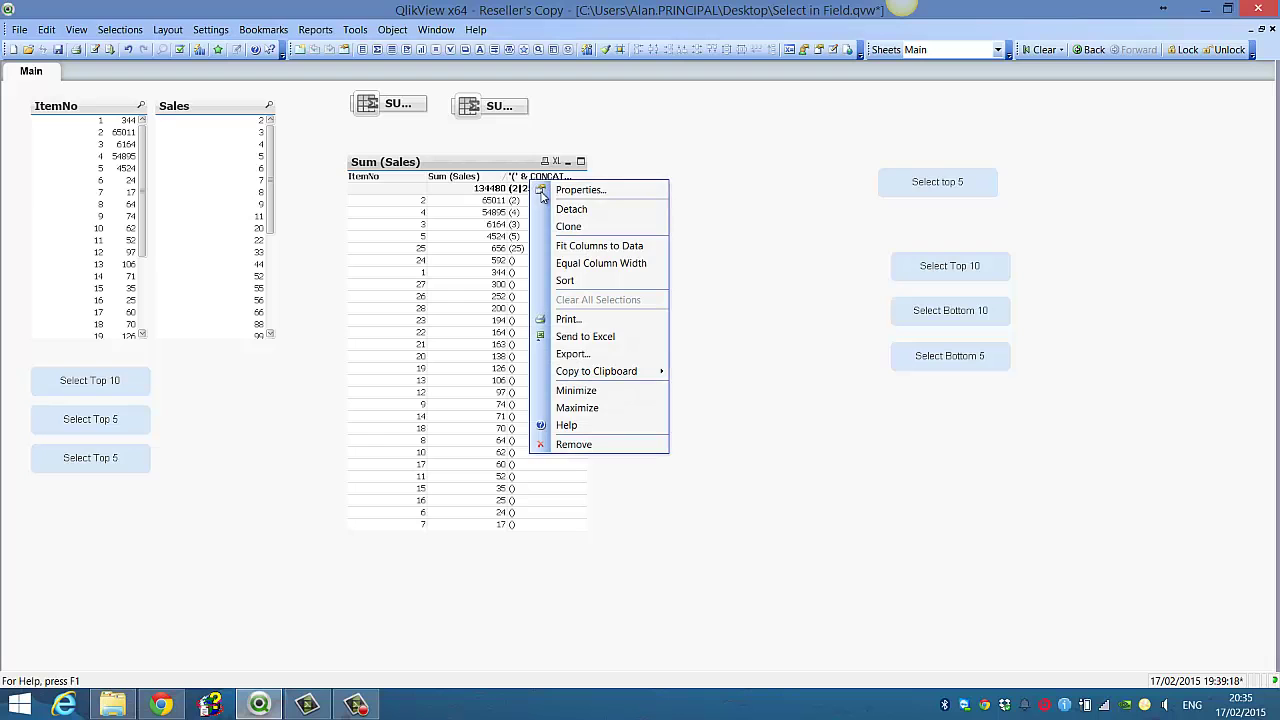
pyautogui.click(551, 188)
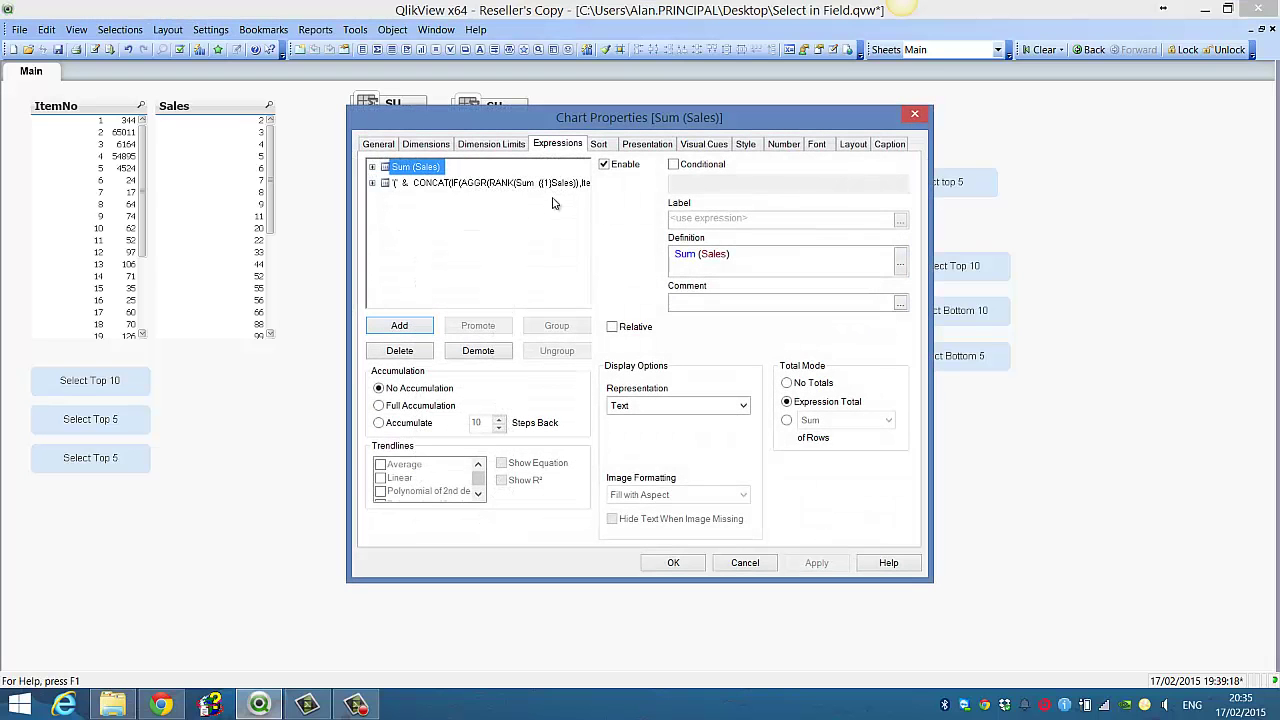
pyautogui.click(505, 183)
pyautogui.click(900, 262)
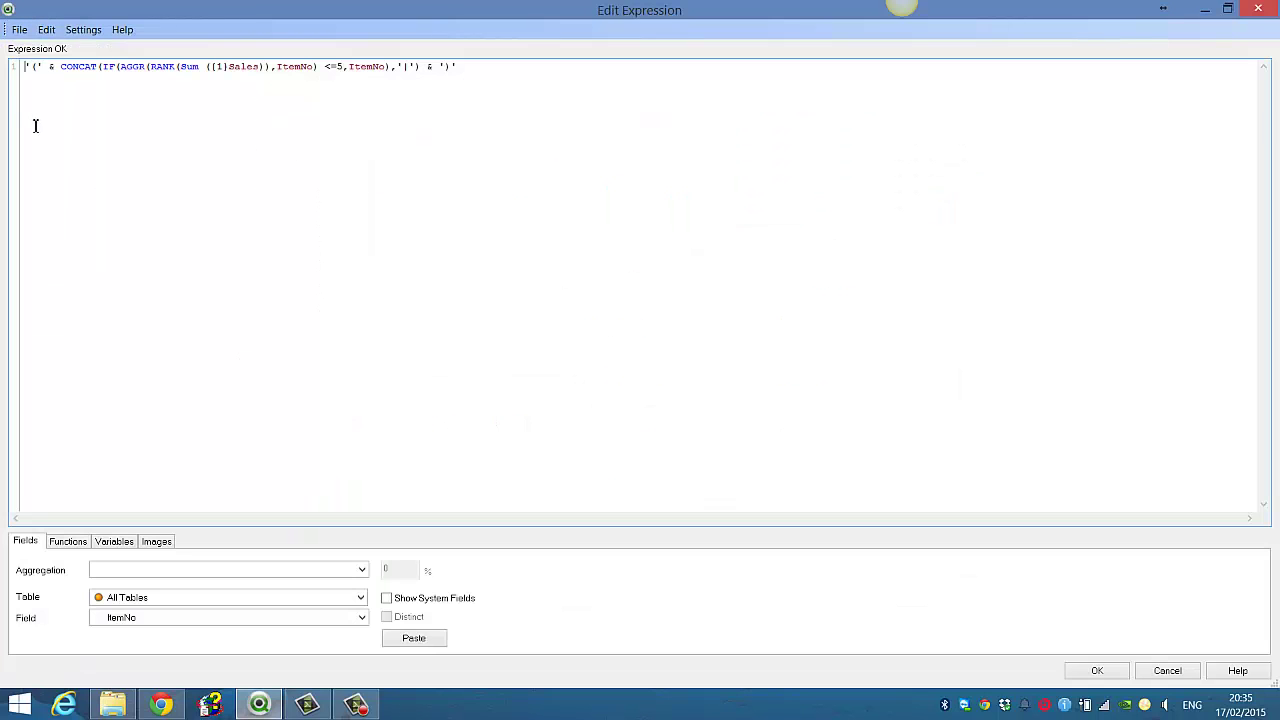
pyautogui.click(123, 70)
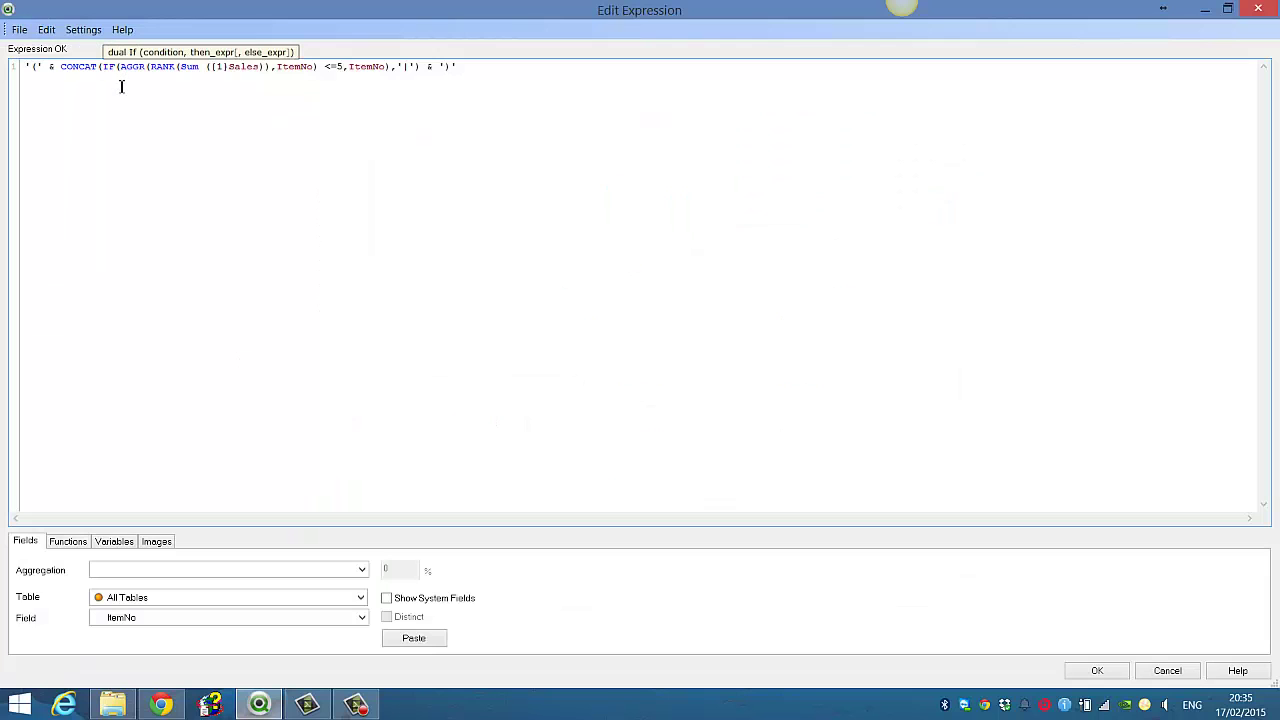
pyautogui.press('BackSpace')
pyautogui.press('BackSpace')
pyautogui.press('BackSpace')
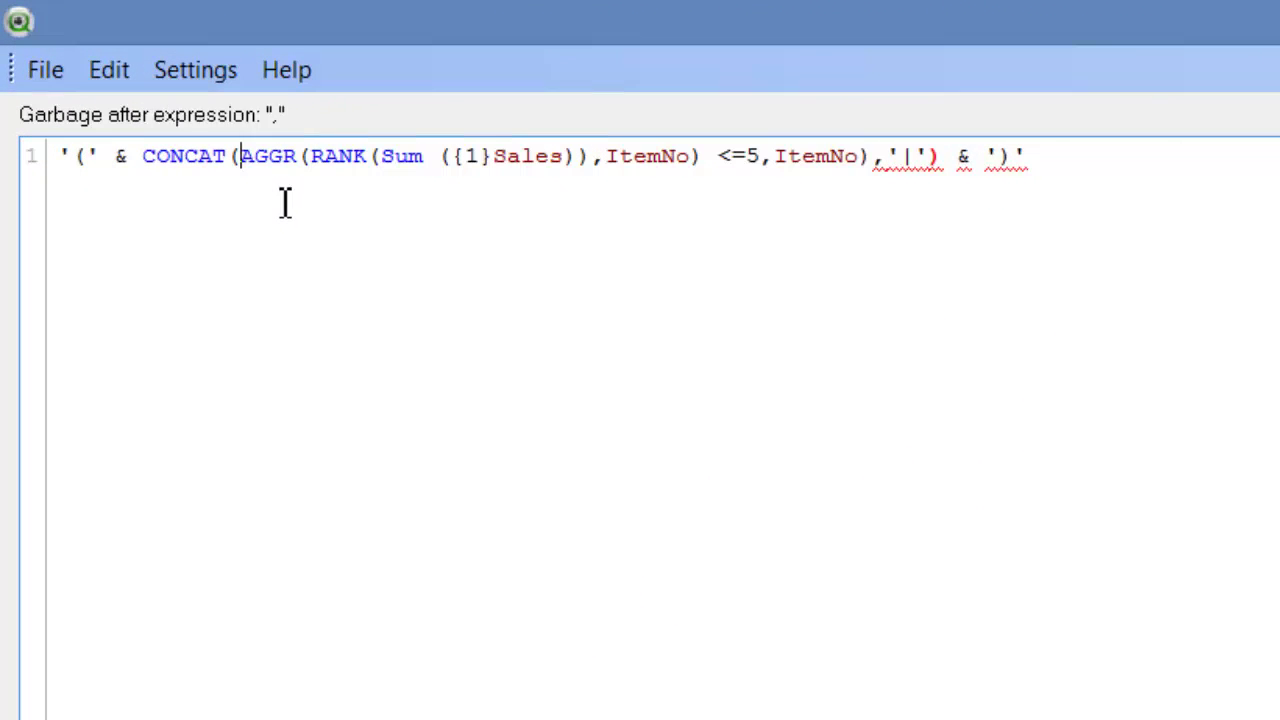
pyautogui.click(871, 158)
pyautogui.press('BackSpace')
pyautogui.press('BackSpace')
pyautogui.press('BackSpace')
pyautogui.press('BackSpace')
pyautogui.press('BackSpace')
pyautogui.press('BackSpace')
pyautogui.press('BackSpace')
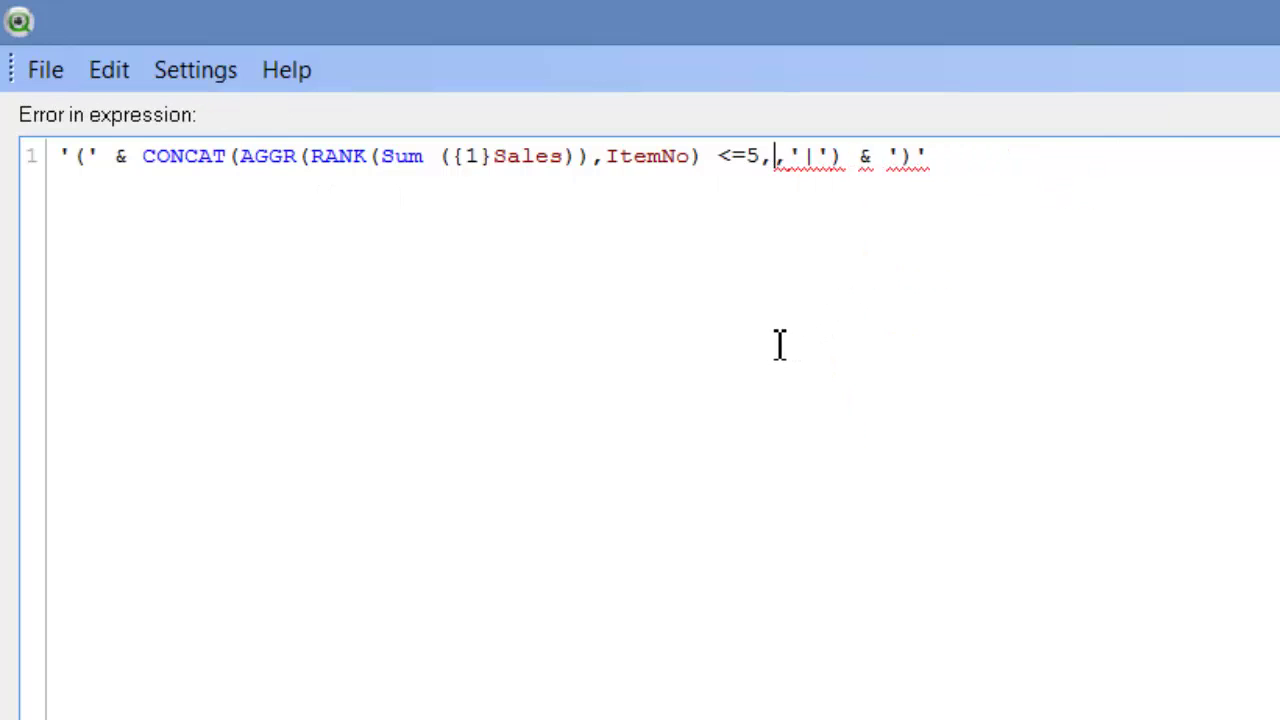
pyautogui.press('BackSpace')
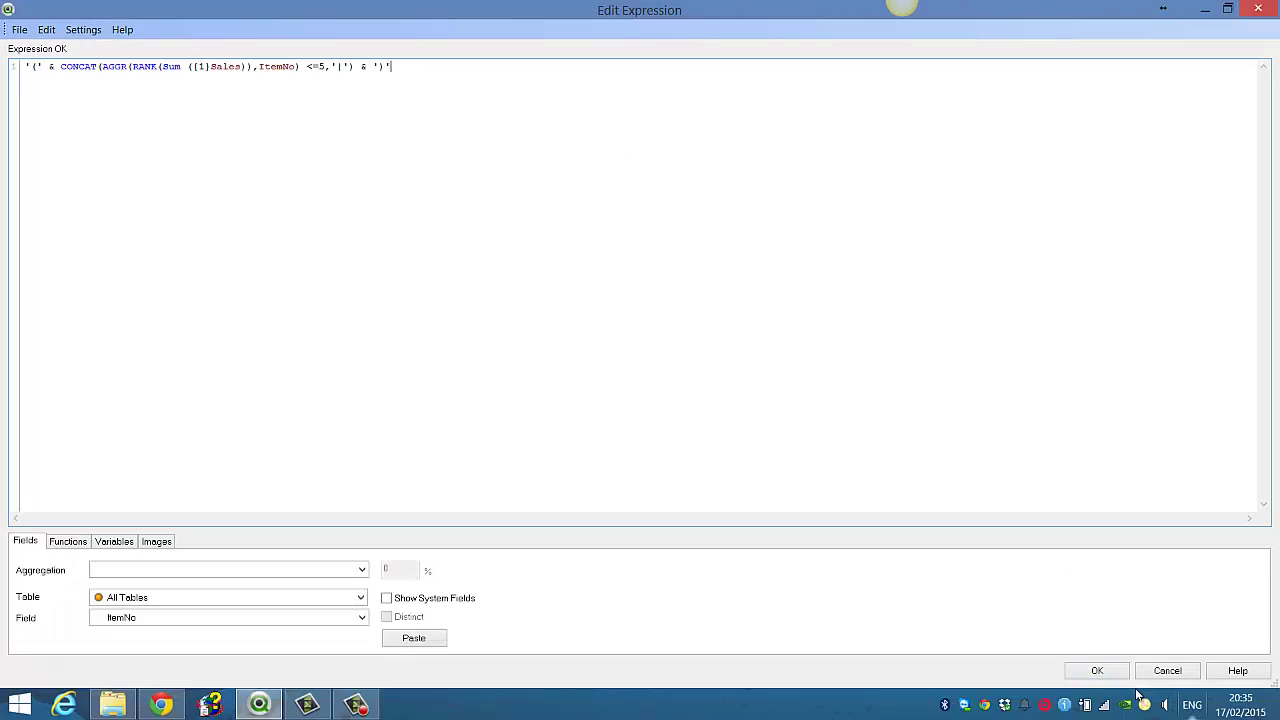
pyautogui.click(1097, 670)
pyautogui.click(672, 563)
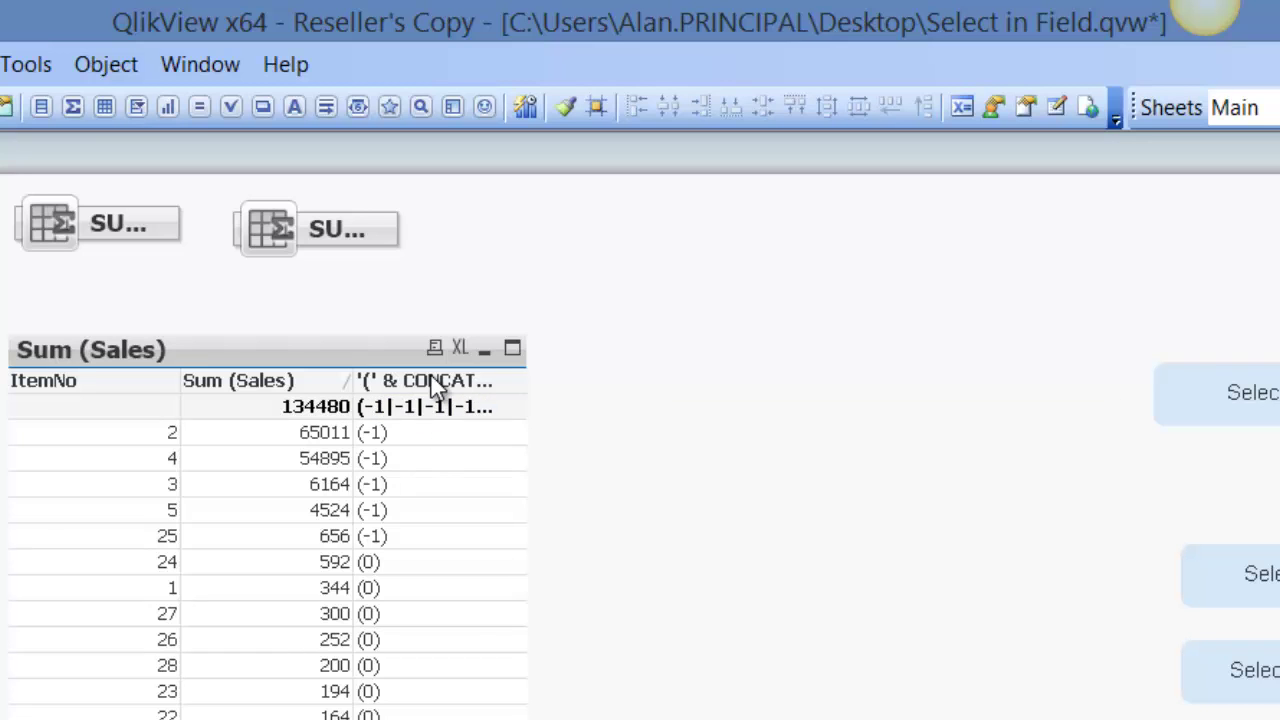
# Step: Rewrap the CONCAT rank test as if(…<=5, ItemNo) in the chart's expression editor
pyautogui.rightClick(449, 386)
pyautogui.click(525, 571)
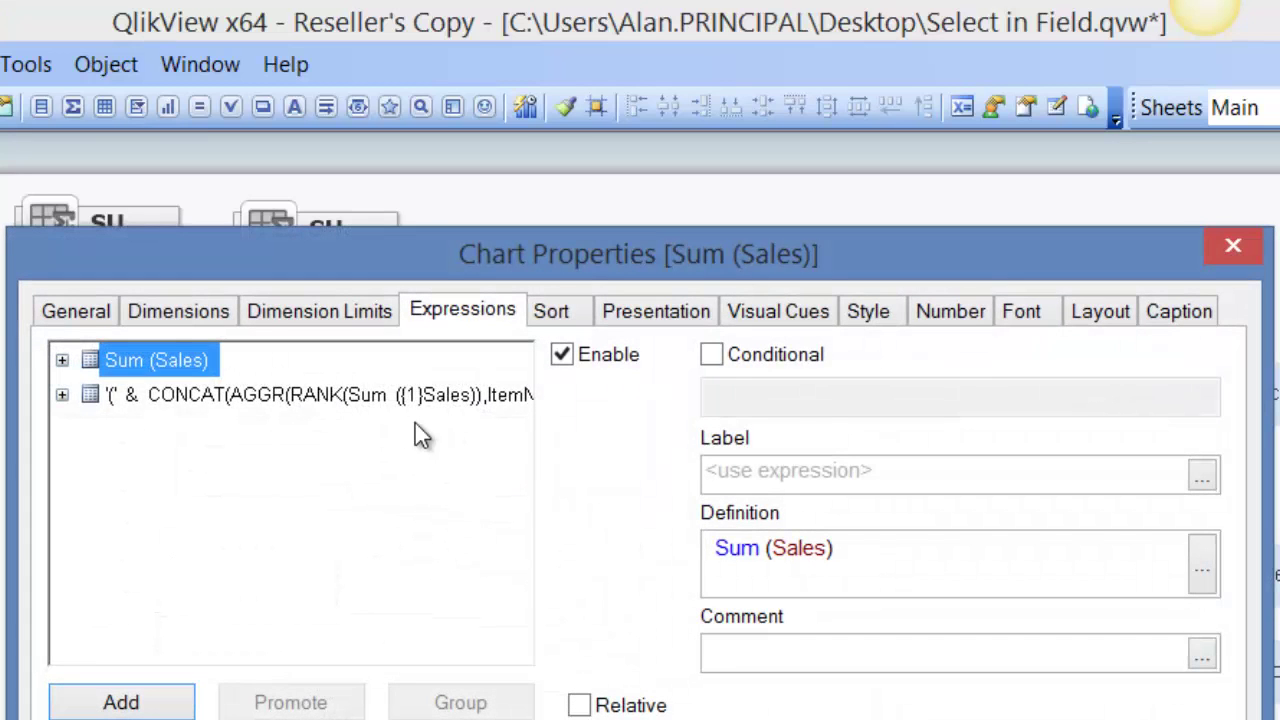
pyautogui.click(415, 395)
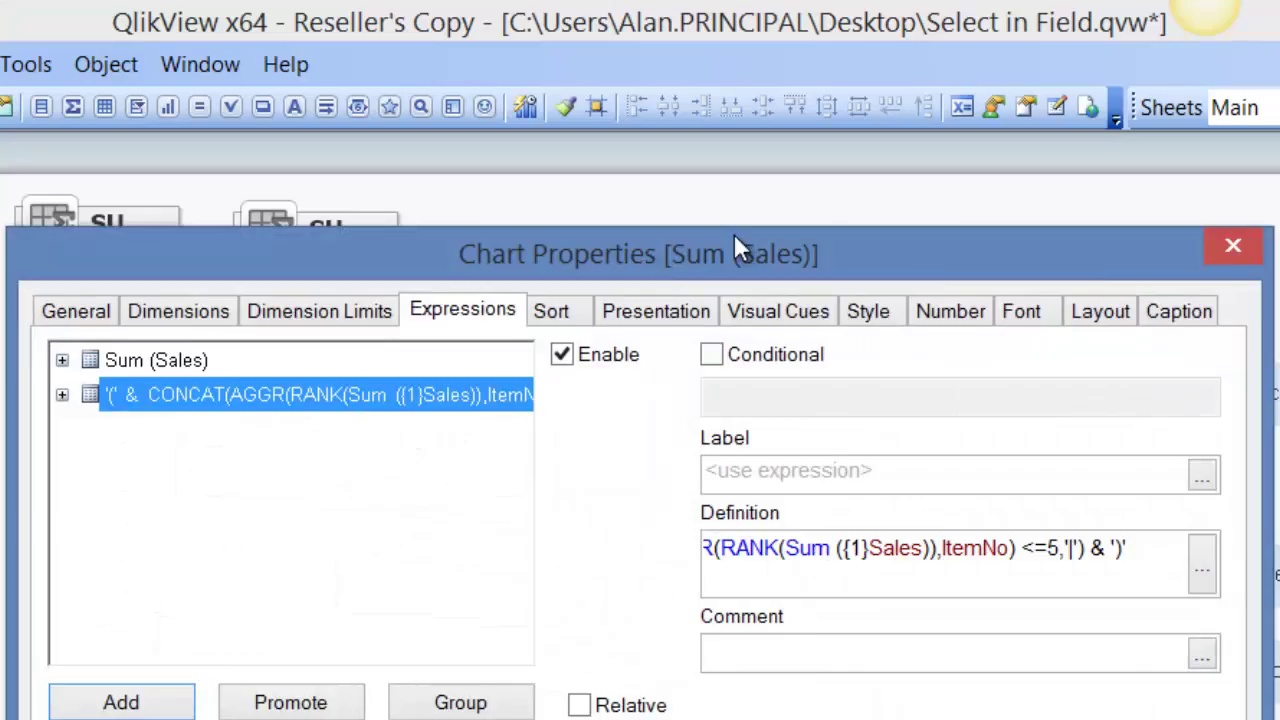
pyautogui.moveTo(737, 249); pyautogui.dragTo(1279, 290)
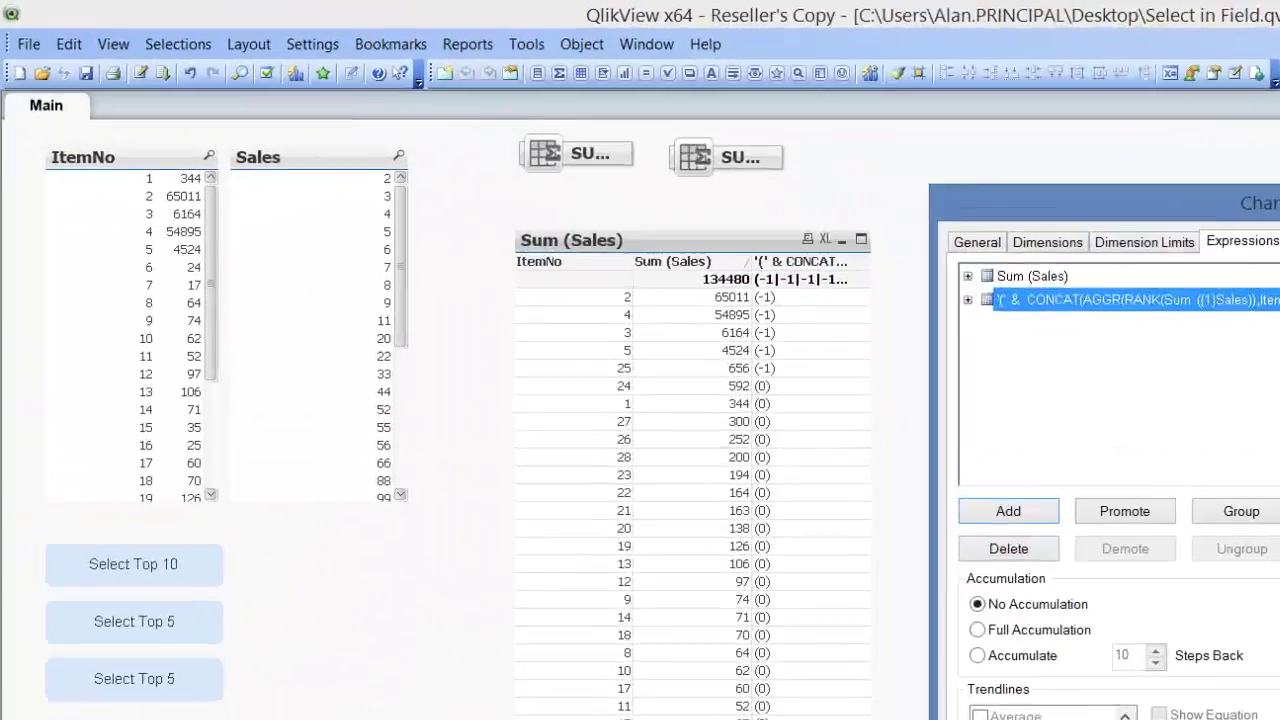
pyautogui.click(1181, 281)
pyautogui.click(281, 192)
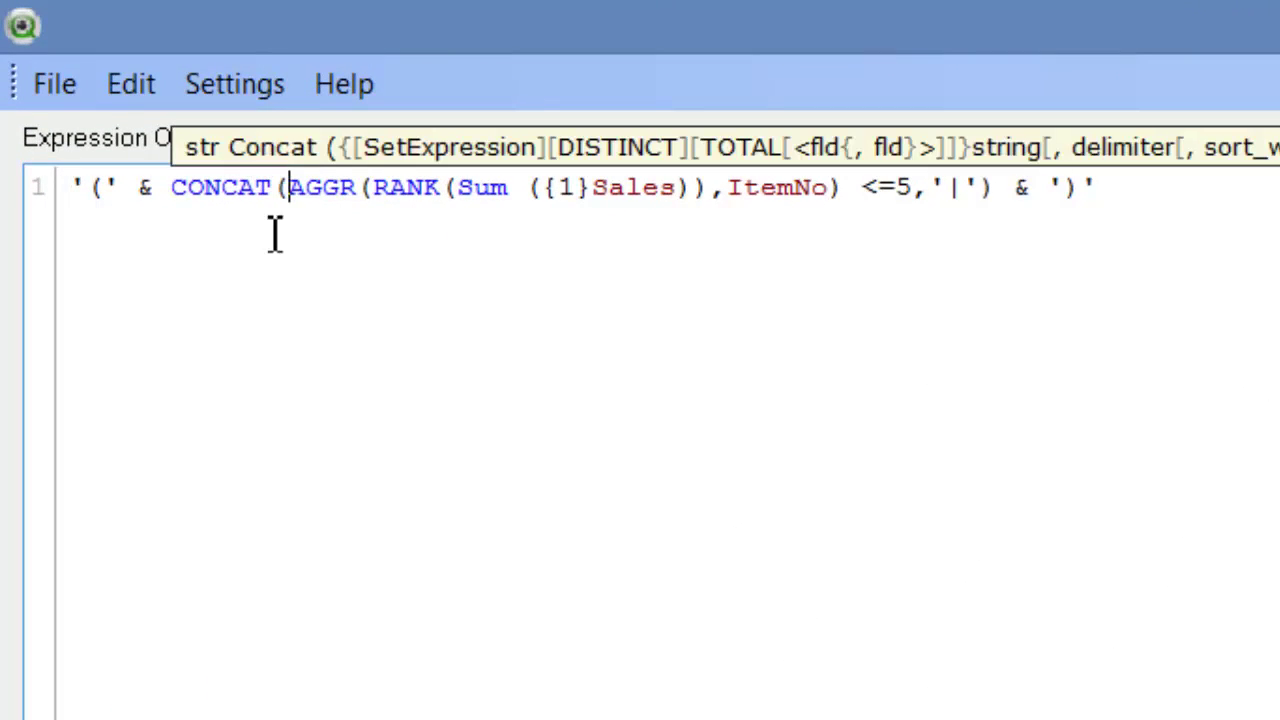
pyautogui.write('if(')
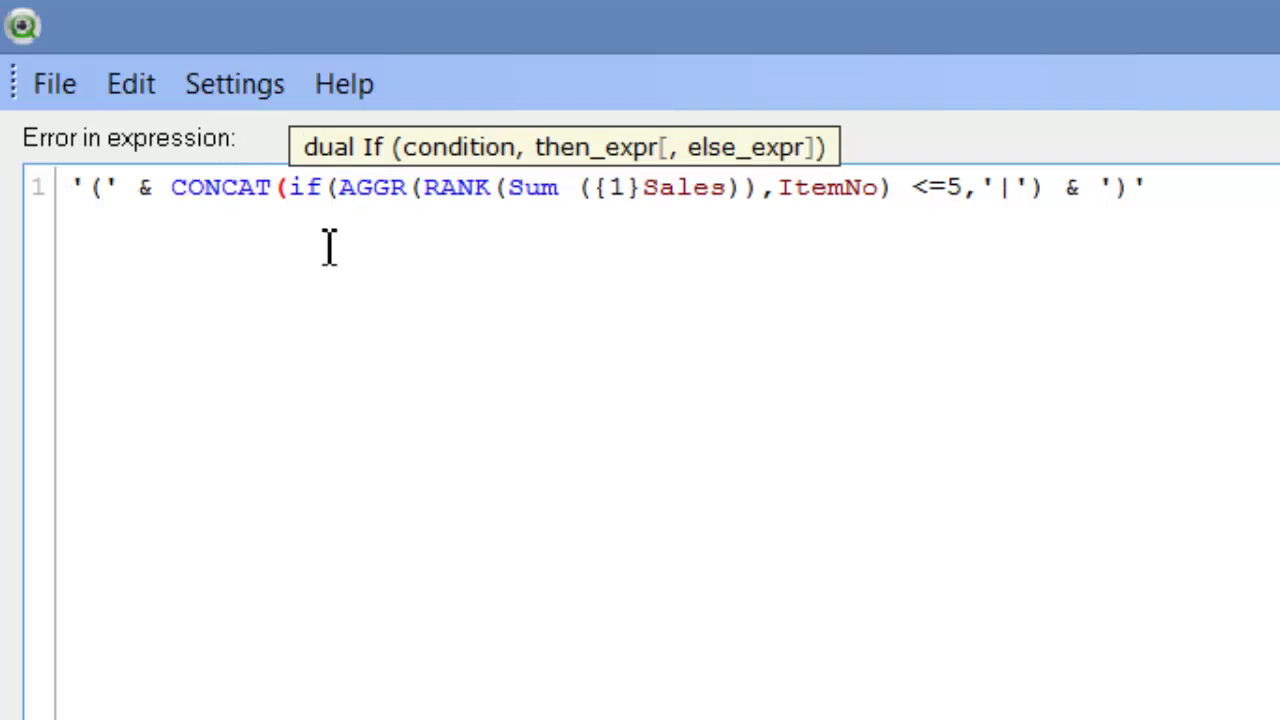
pyautogui.click(976, 192)
pyautogui.press('Right')
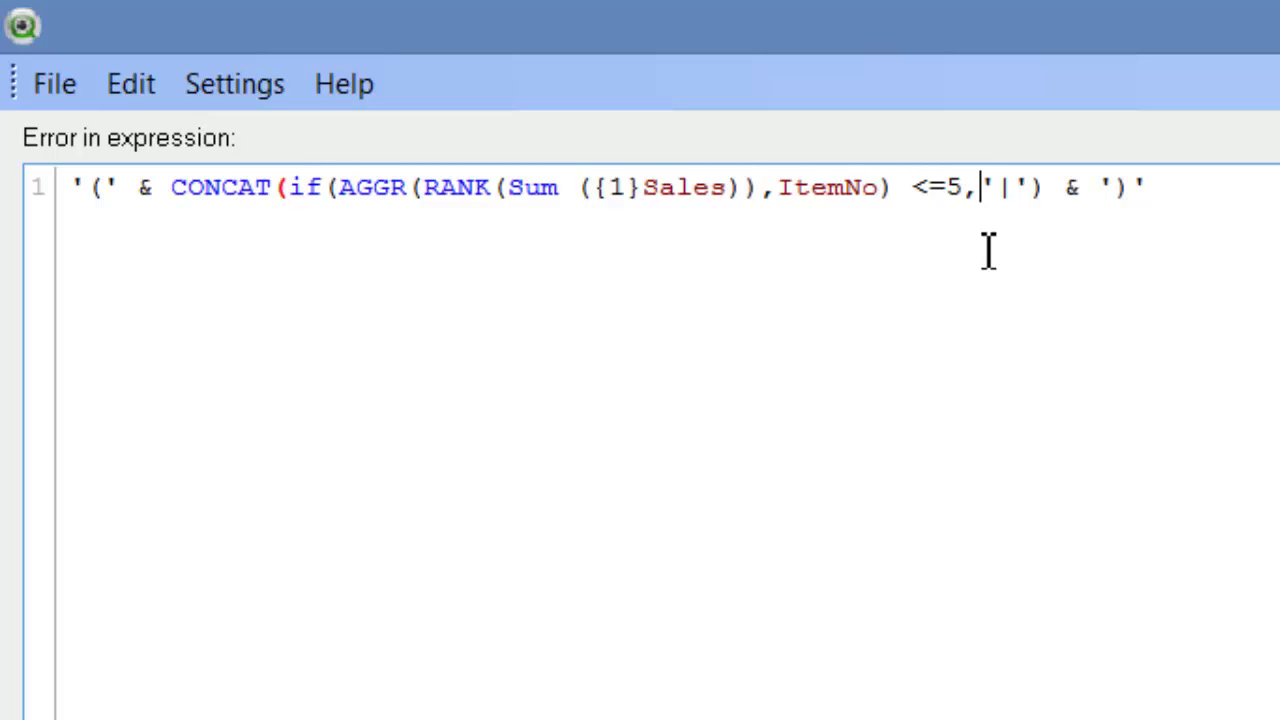
pyautogui.write('ItemNo')
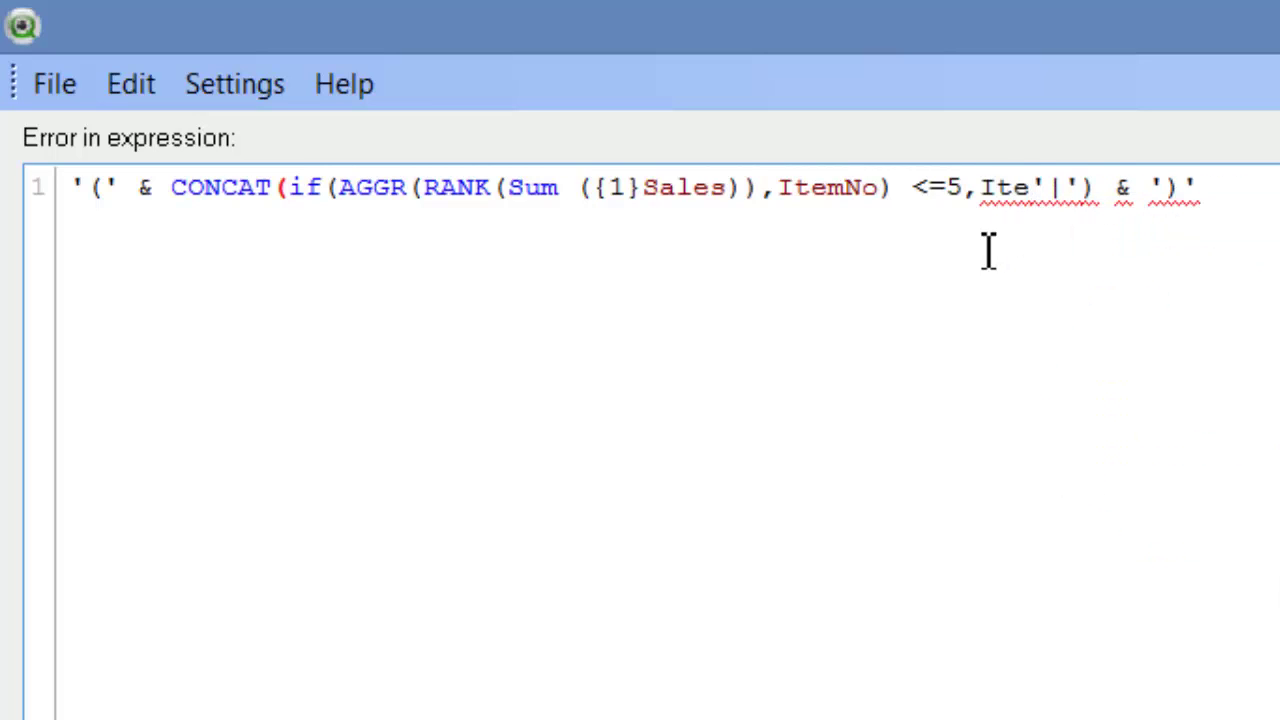
pyautogui.write('),')
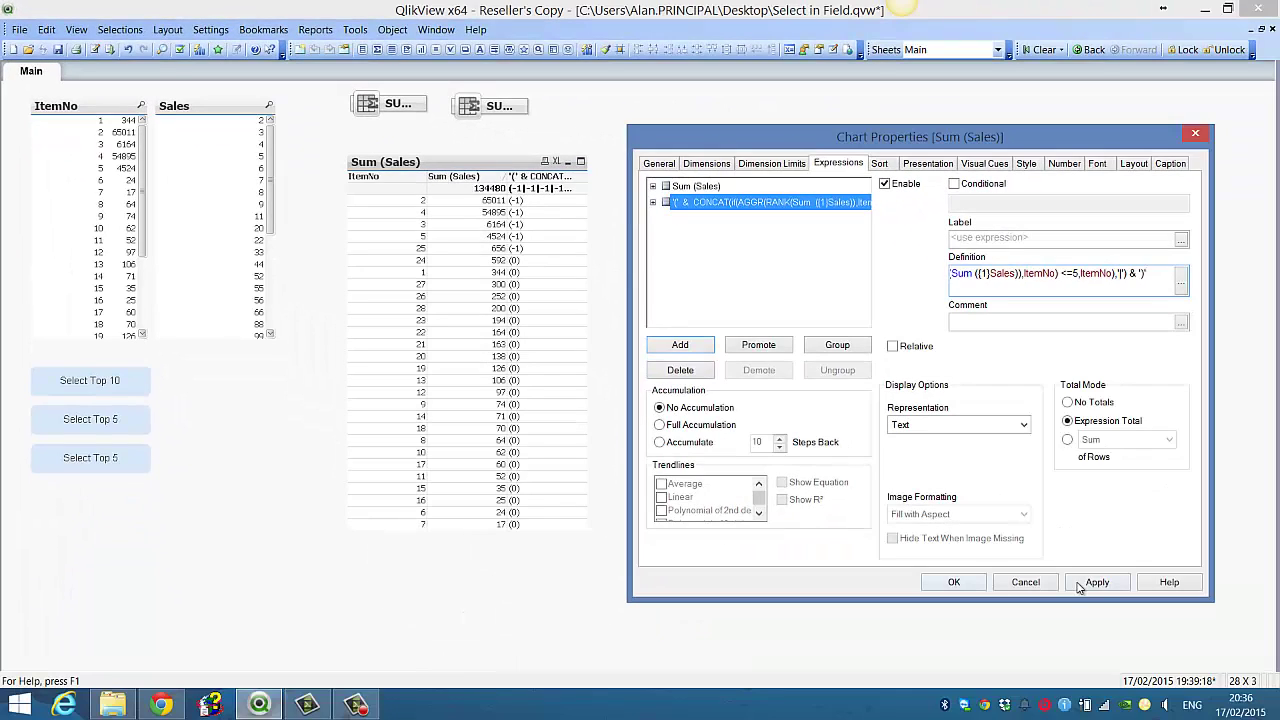
# Step: Confirm the IF(…,ItemNo) expression and close Chart Properties, showing 2|25|3|4|5
pyautogui.click(1085, 584)
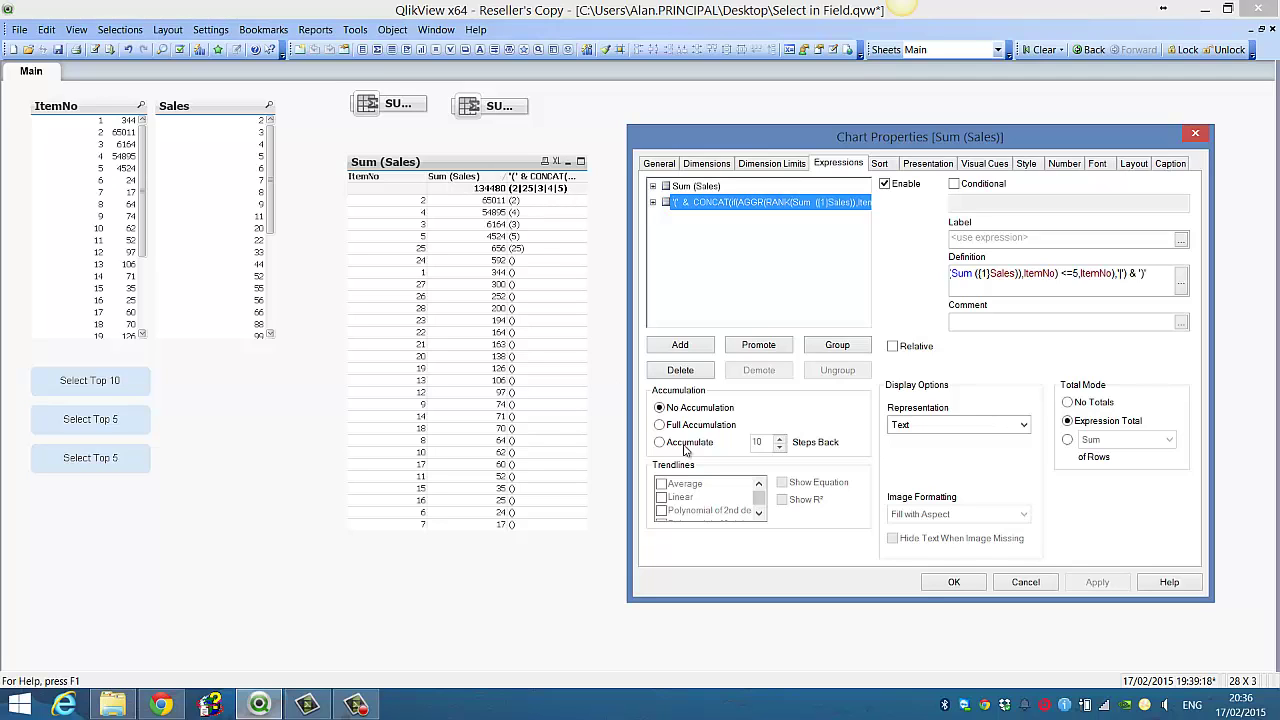
pyautogui.tripleClick(1164, 270)
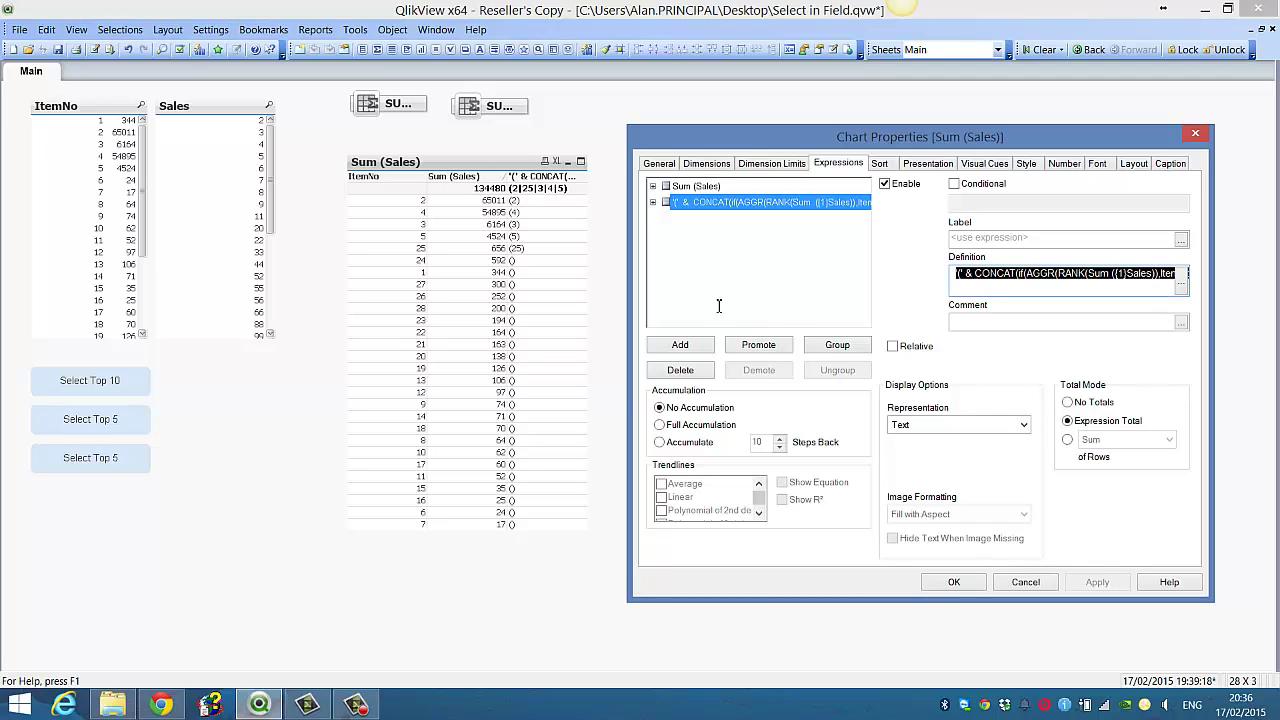
pyautogui.click(956, 583)
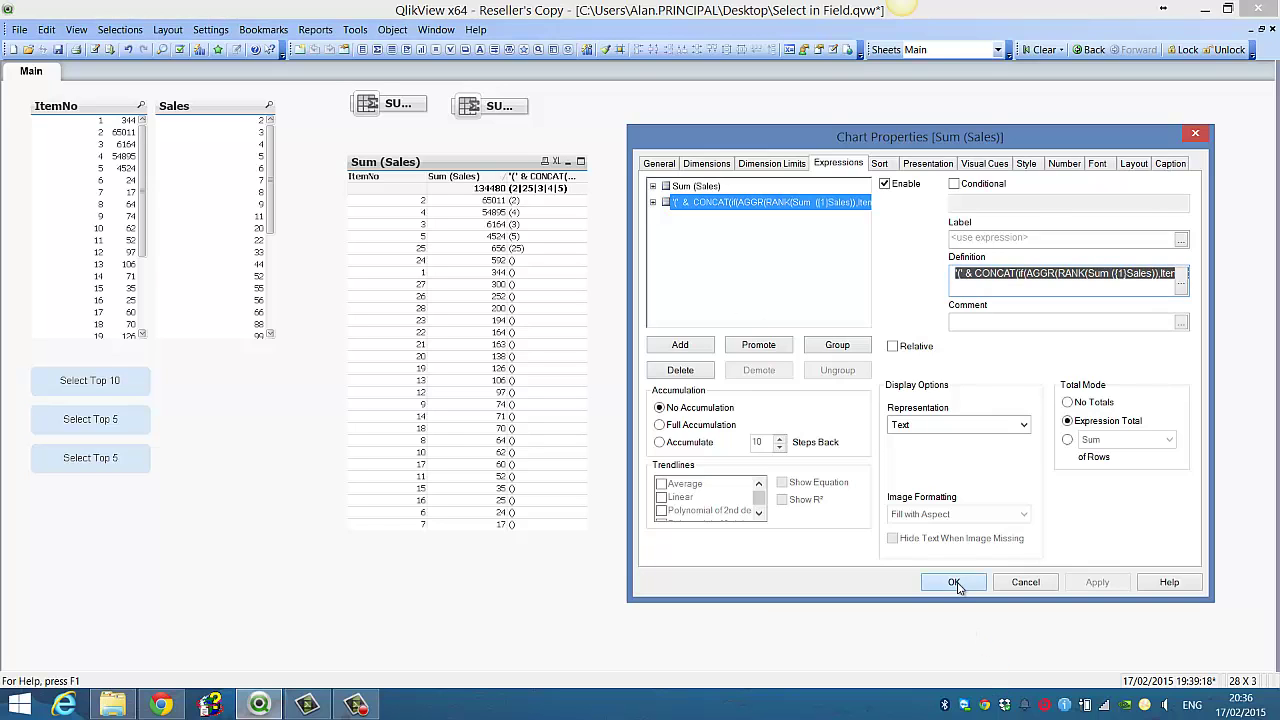